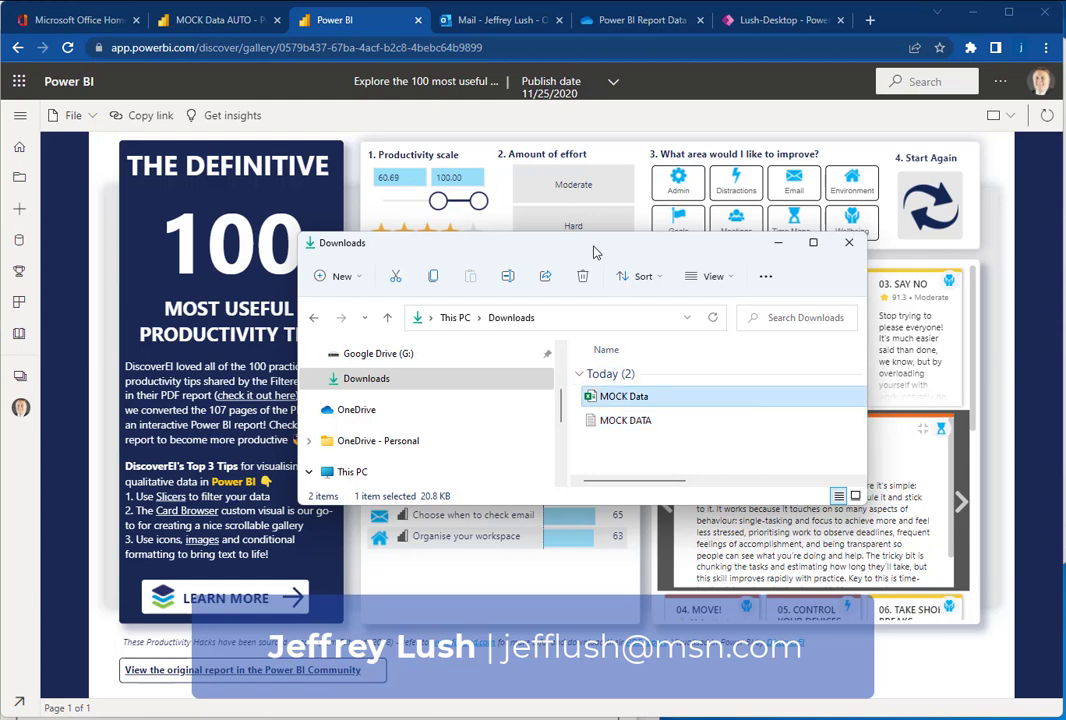
# Step: Move the Downloads window off the browser and close the productivity tips report and the MOCK Data AUTO report
pyautogui.moveTo(593, 251); pyautogui.dragTo(1065, 285)
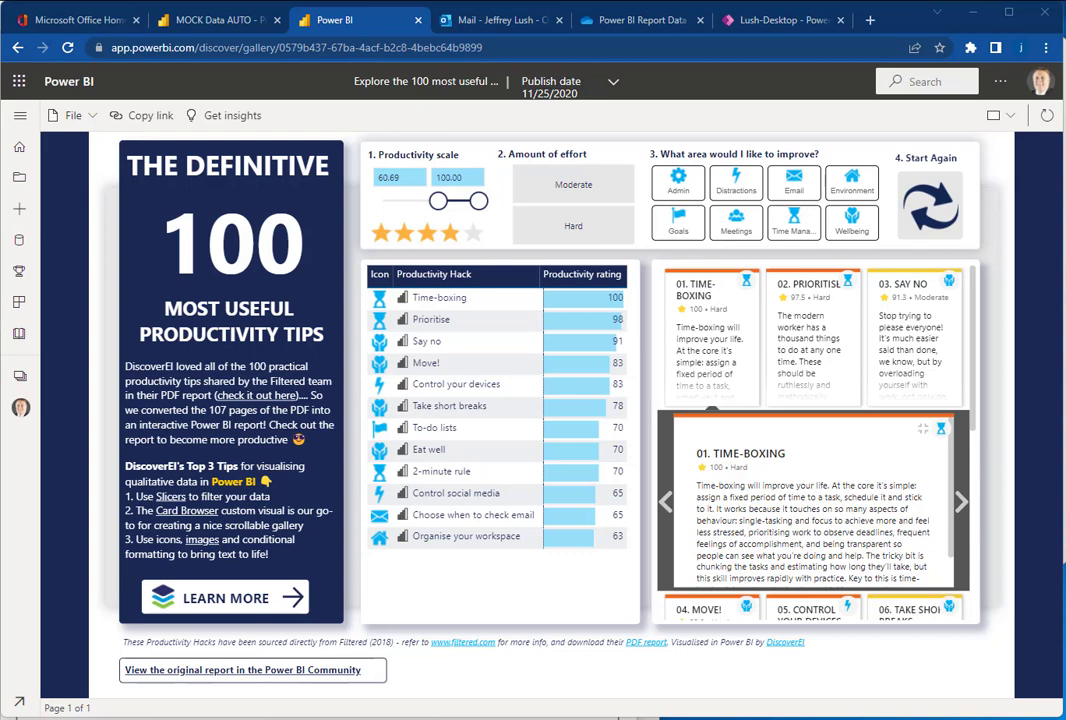
pyautogui.click(418, 22)
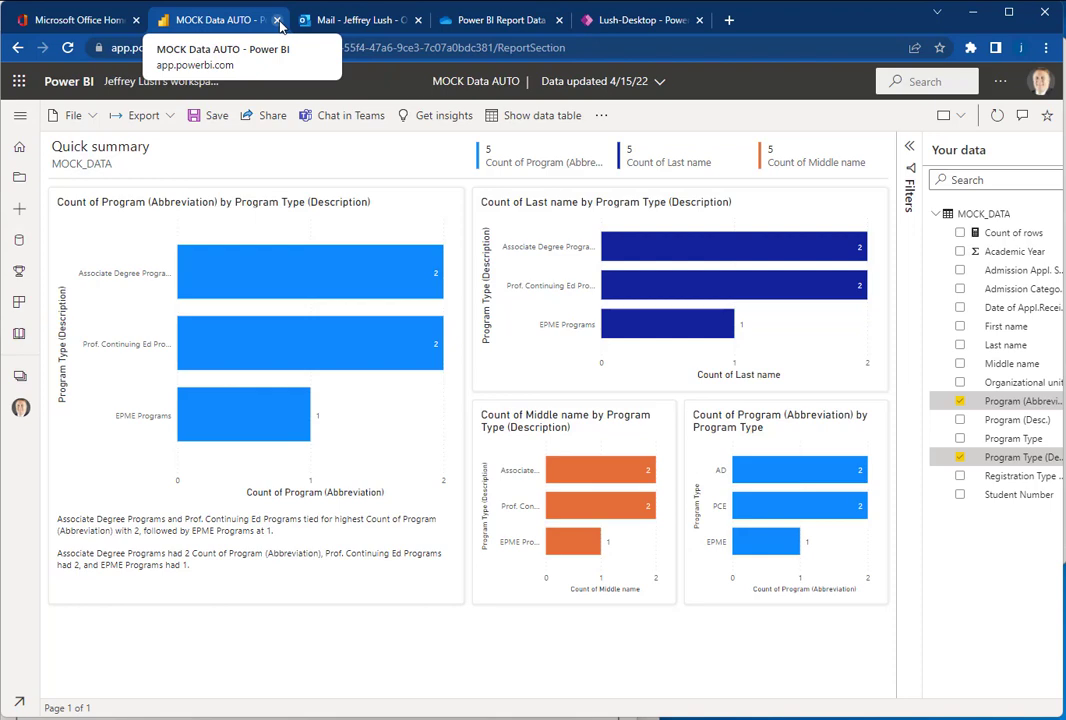
pyautogui.click(280, 26)
# Step: View the Report e-mail in Outlook, and show the Power BI Report Data folder in OneDrive
pyautogui.click(381, 20)
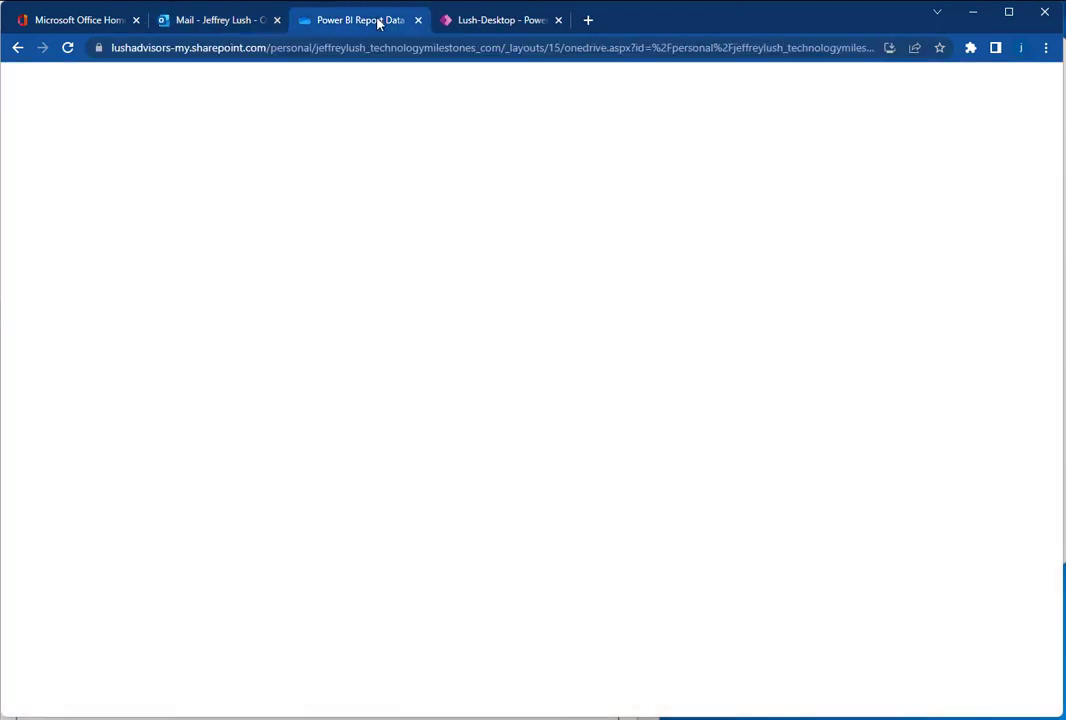
pyautogui.click(312, 22)
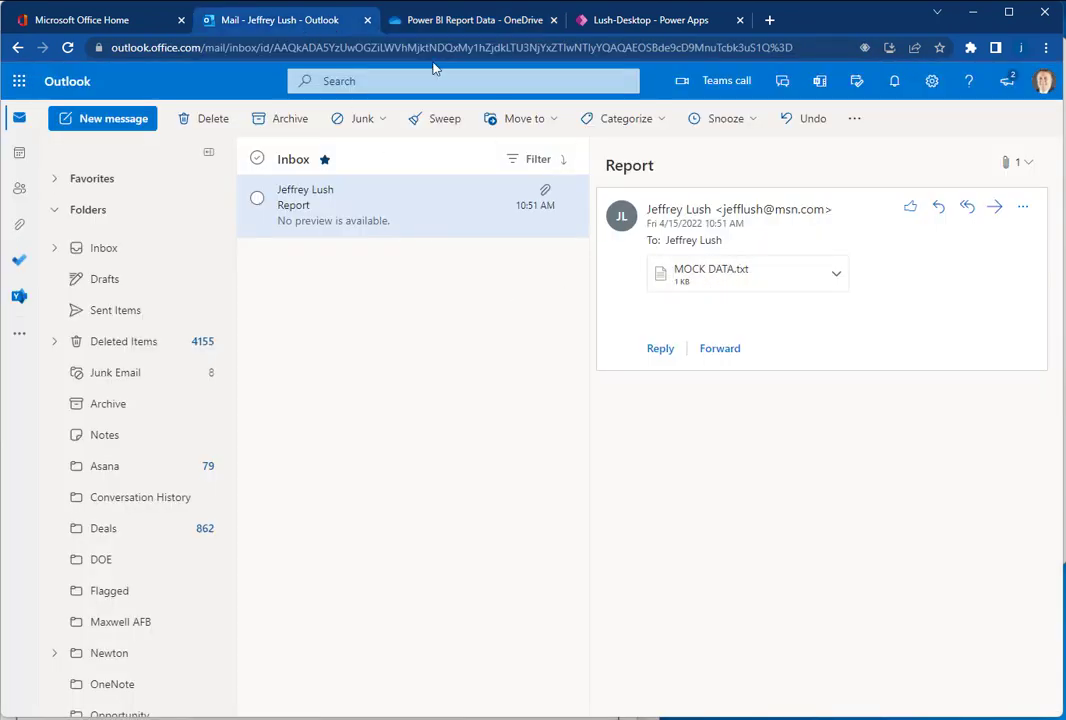
pyautogui.click(443, 22)
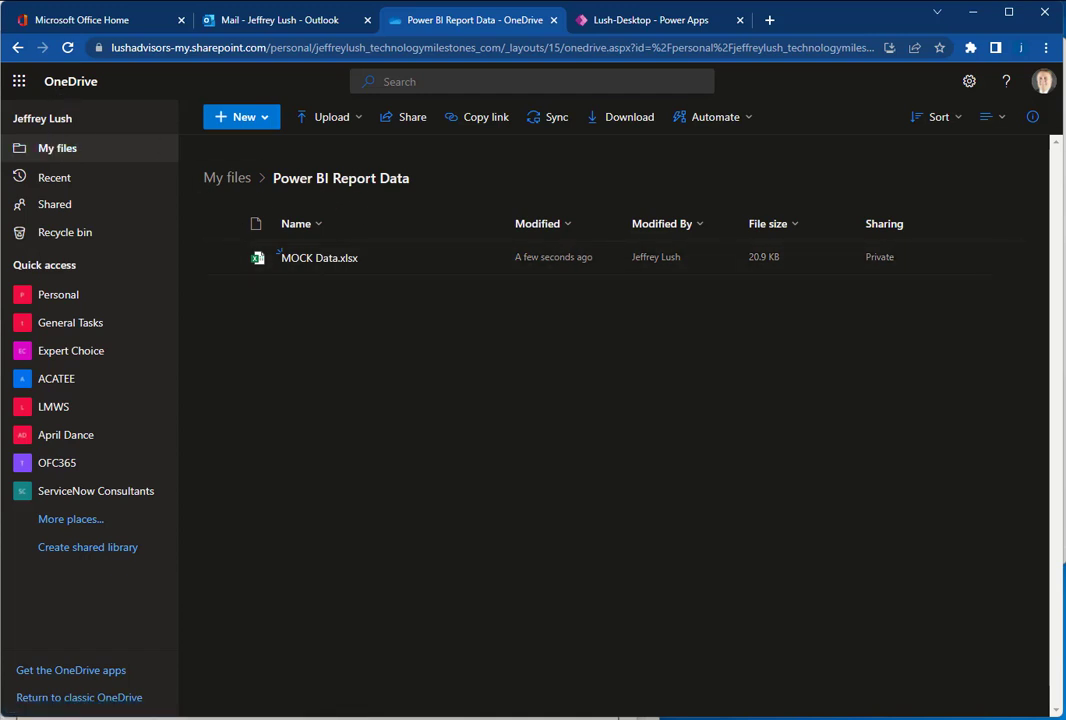
# Step: Bring the Downloads window over the OneDrive folder to compare the MOCK Data files, and move it away again
pyautogui.moveTo(1062, 319); pyautogui.dragTo(773, 319)
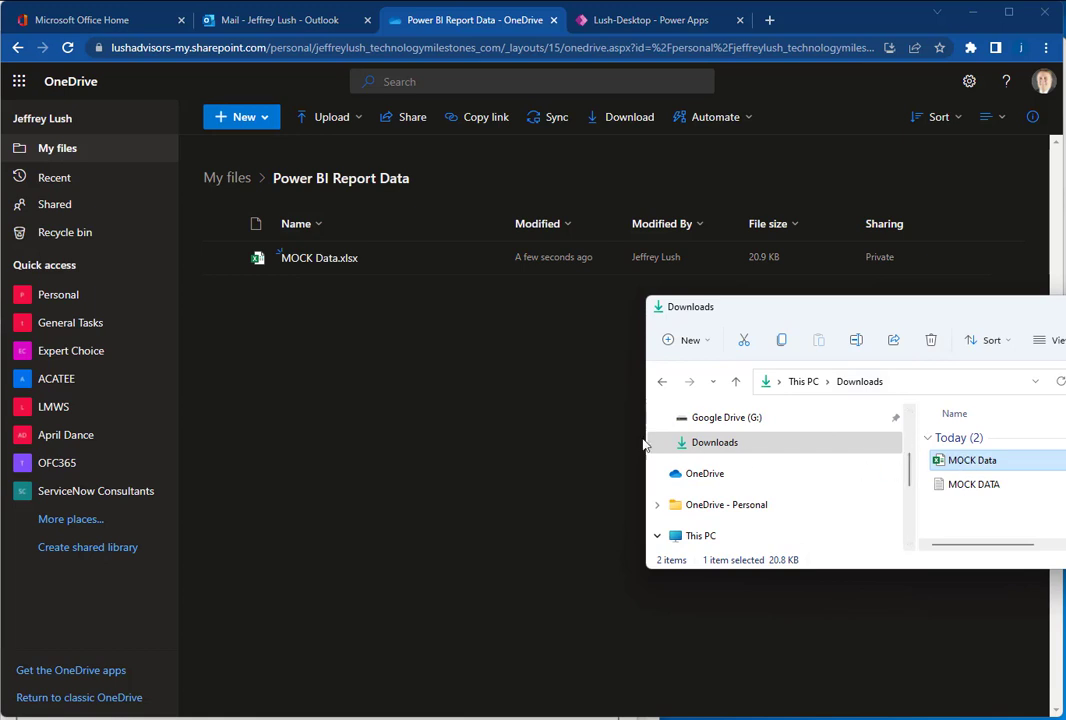
pyautogui.moveTo(644, 445); pyautogui.dragTo(990, 485)
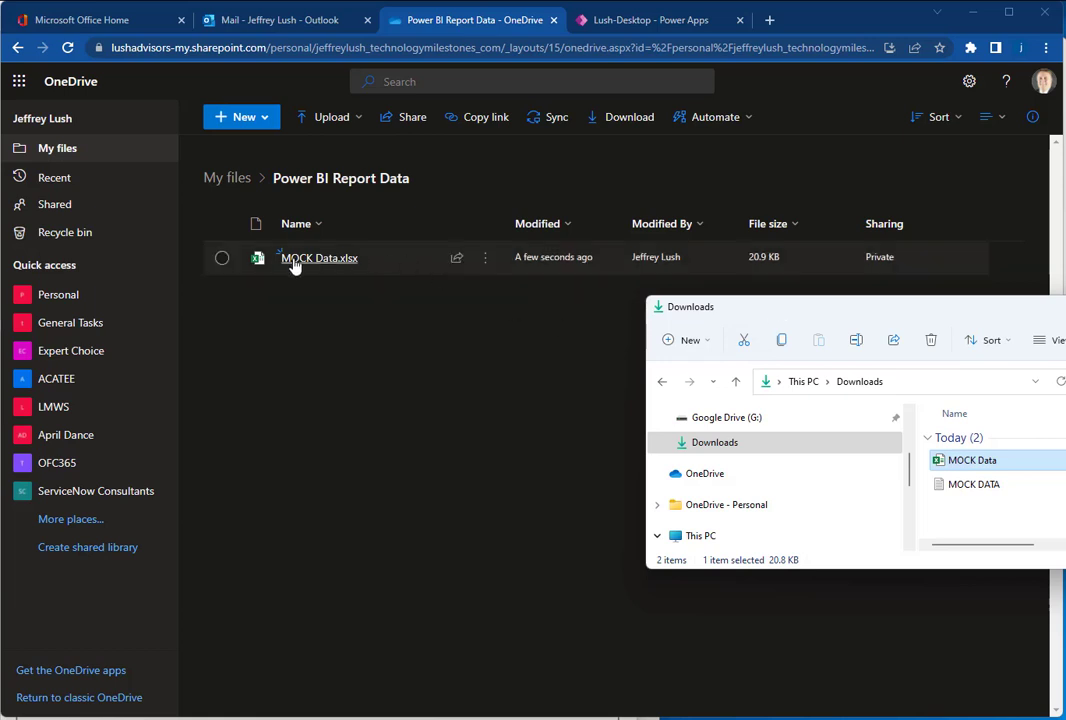
pyautogui.moveTo(329, 267)
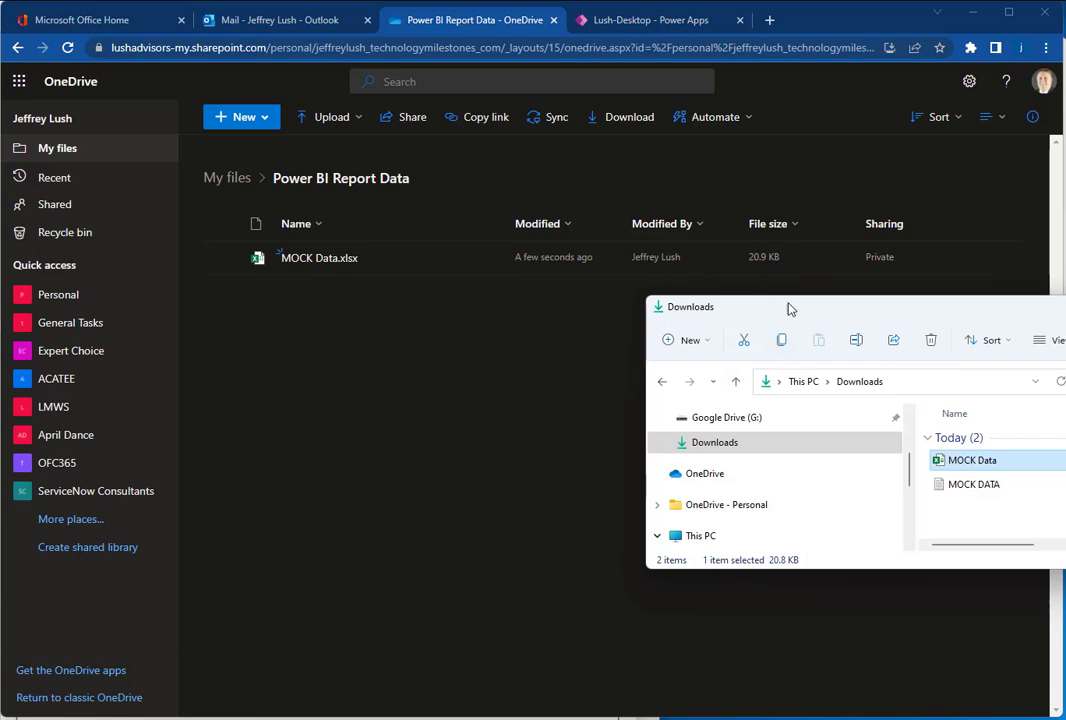
pyautogui.moveTo(790, 309); pyautogui.dragTo(1065, 330)
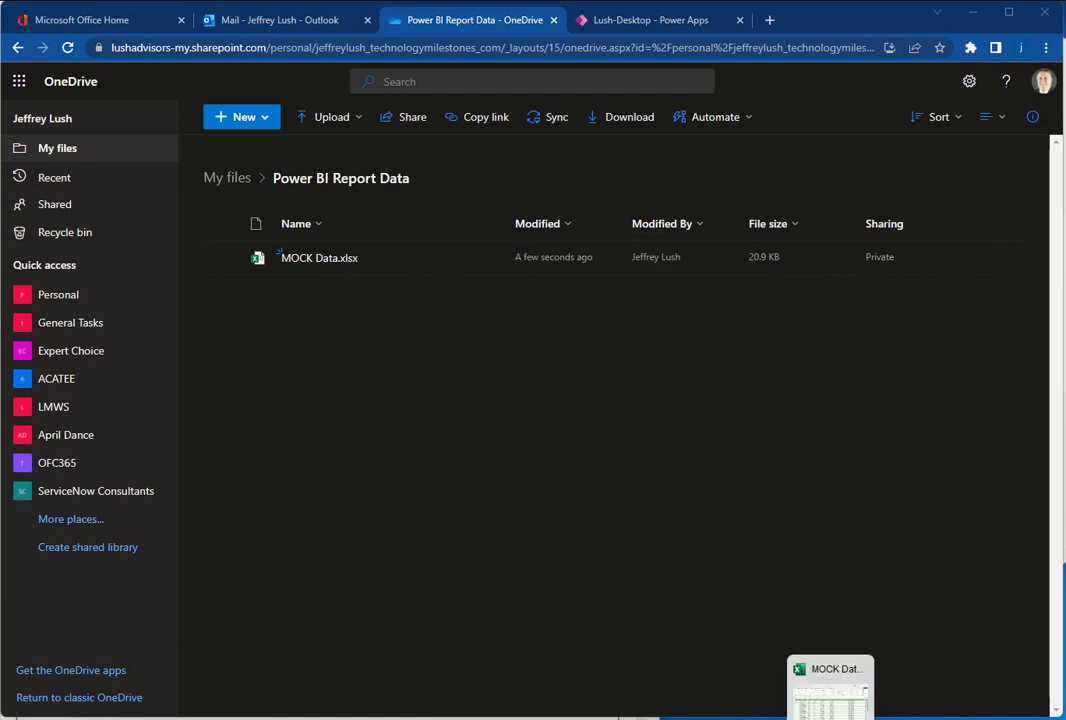
# Step: Switch to the MOCK Data workbook in Excel and format the whole data range A1:N36 as a table with the first Light style
pyautogui.click(830, 714)
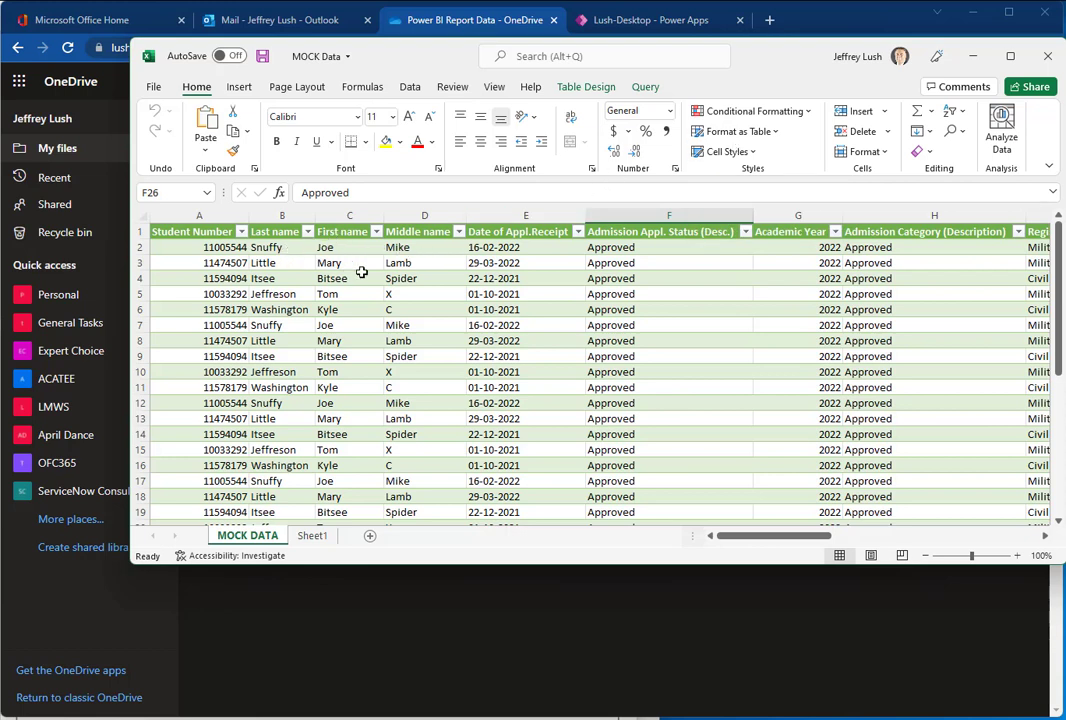
pyautogui.click(193, 231)
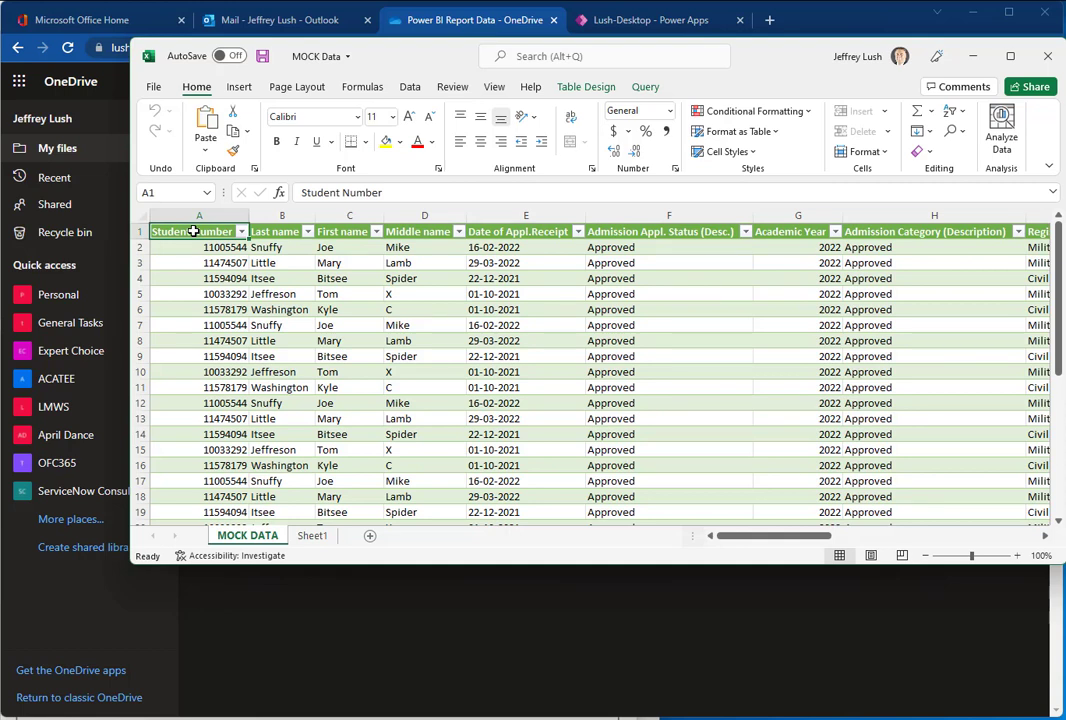
pyautogui.moveTo(193, 231); pyautogui.dragTo(530, 231)
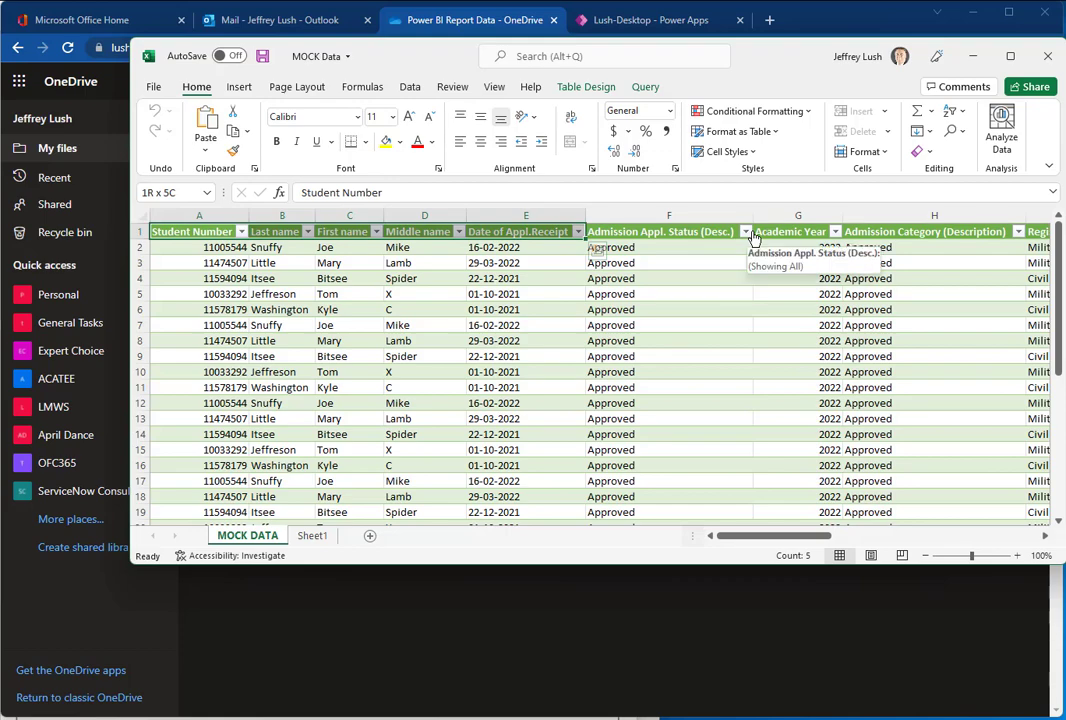
pyautogui.hotkey('shift', 'Right')
pyautogui.hotkey('shift', 'Right')
pyautogui.hotkey('shift', 'Right')
pyautogui.hotkey('shift', 'Right')
pyautogui.hotkey('shift', 'Right')
pyautogui.hotkey('shift', 'Right')
pyautogui.hotkey('shift', 'Right')
pyautogui.hotkey('shift', 'Right')
pyautogui.hotkey('shift', 'Right')
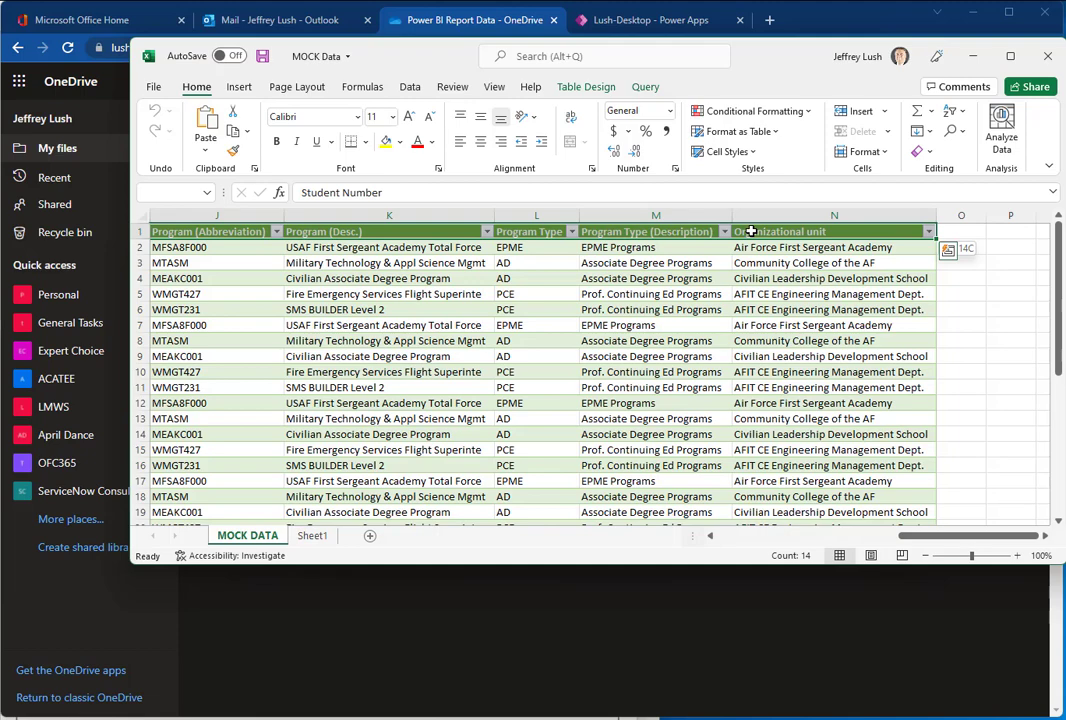
pyautogui.hotkey('shift', 'Down')
pyautogui.hotkey('shift', 'Down')
pyautogui.hotkey('shift', 'Down')
pyautogui.hotkey('shift', 'Down')
pyautogui.hotkey('shift', 'Down')
pyautogui.hotkey('shift', 'Down')
pyautogui.hotkey('shift', 'Down')
pyautogui.hotkey('shift', 'Down')
pyautogui.hotkey('shift', 'Down')
pyautogui.hotkey('shift', 'Down')
pyautogui.hotkey('shift', 'Down')
pyautogui.hotkey('shift', 'Down')
pyautogui.hotkey('shift', 'Down')
pyautogui.hotkey('shift', 'Down')
pyautogui.hotkey('shift', 'Down')
pyautogui.hotkey('shift', 'Down')
pyautogui.hotkey('shift', 'Down')
pyautogui.hotkey('shift', 'Down')
pyautogui.hotkey('shift', 'Down')
pyautogui.hotkey('shift', 'Down')
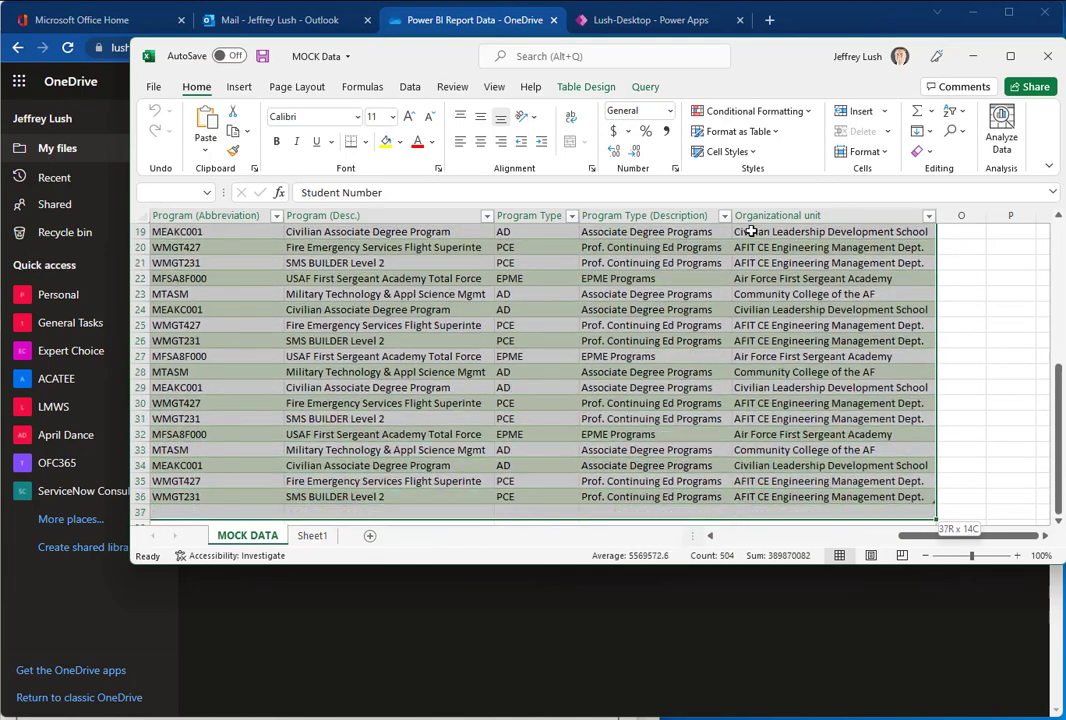
pyautogui.hotkey('shift', 'Down')
pyautogui.hotkey('shift', 'Down')
pyautogui.hotkey('shift', 'Down')
pyautogui.hotkey('shift', 'Down')
pyautogui.hotkey('shift', 'Down')
pyautogui.hotkey('shift', 'Down')
pyautogui.hotkey('shift', 'Down')
pyautogui.hotkey('shift', 'Down')
pyautogui.hotkey('shift', 'Down')
pyautogui.hotkey('shift', 'Down')
pyautogui.hotkey('shift', 'Up')
pyautogui.hotkey('shift', 'Up')
pyautogui.hotkey('shift', 'Up')
pyautogui.hotkey('shift', 'Up')
pyautogui.hotkey('shift', 'Up')
pyautogui.hotkey('shift', 'Up')
pyautogui.hotkey('shift', 'Up')
pyautogui.hotkey('shift', 'Up')
pyautogui.hotkey('shift', 'Up')
pyautogui.hotkey('shift', 'Up')
pyautogui.hotkey('shift', 'Up')
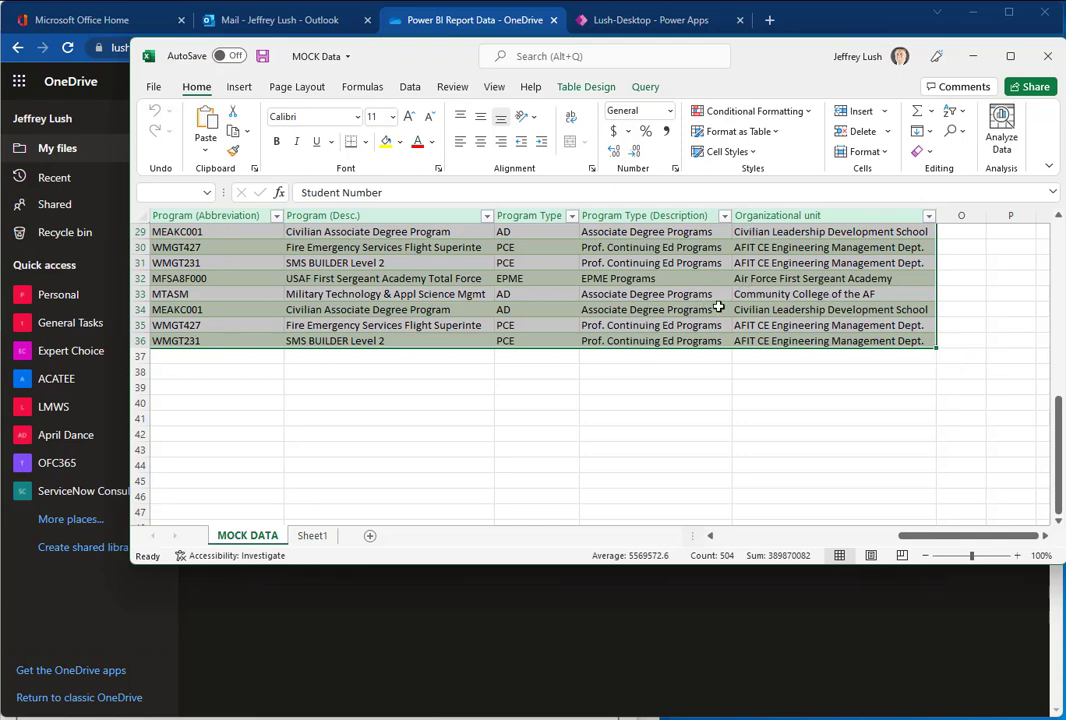
pyautogui.click(733, 131)
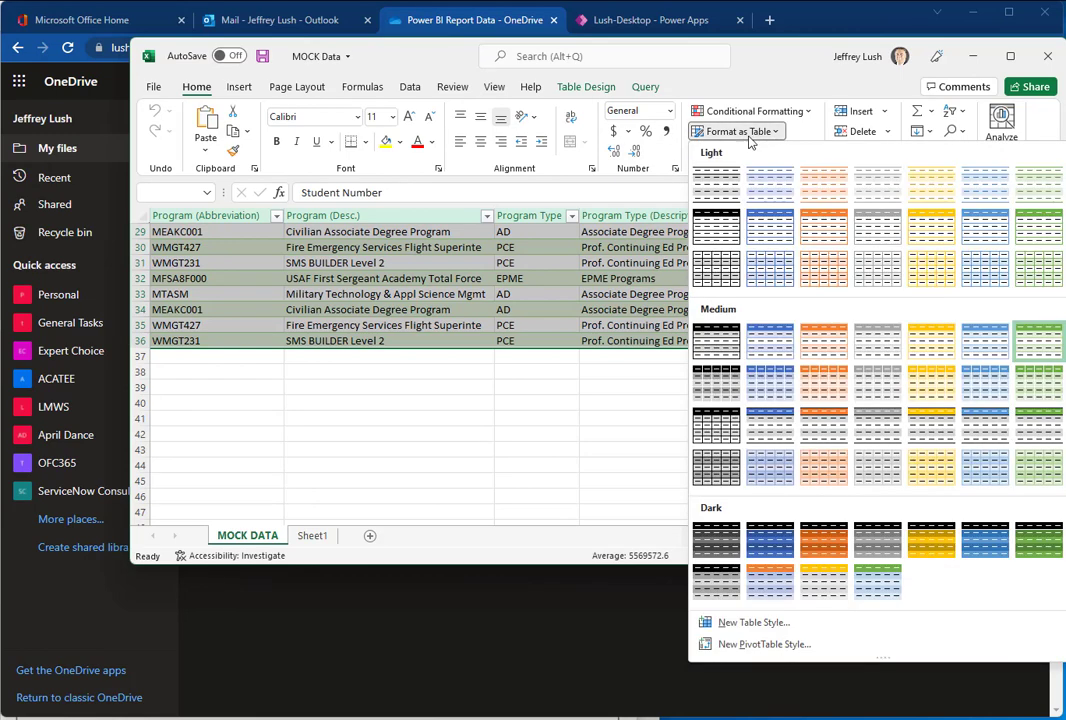
pyautogui.click(720, 186)
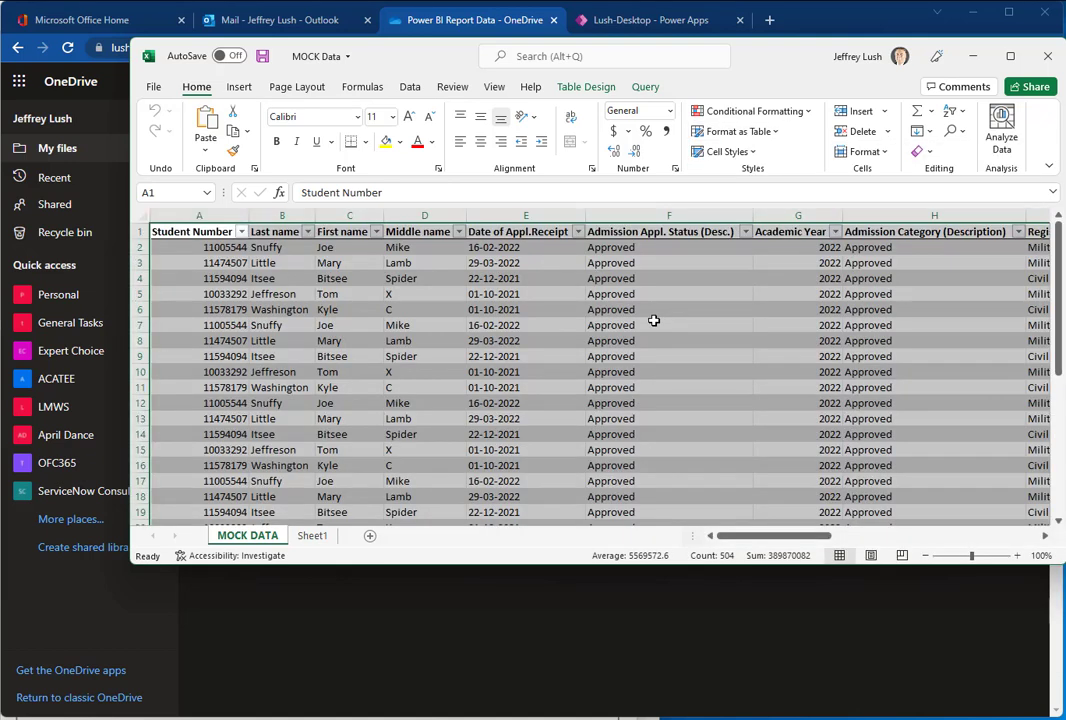
pyautogui.click(630, 368)
pyautogui.click(512, 309)
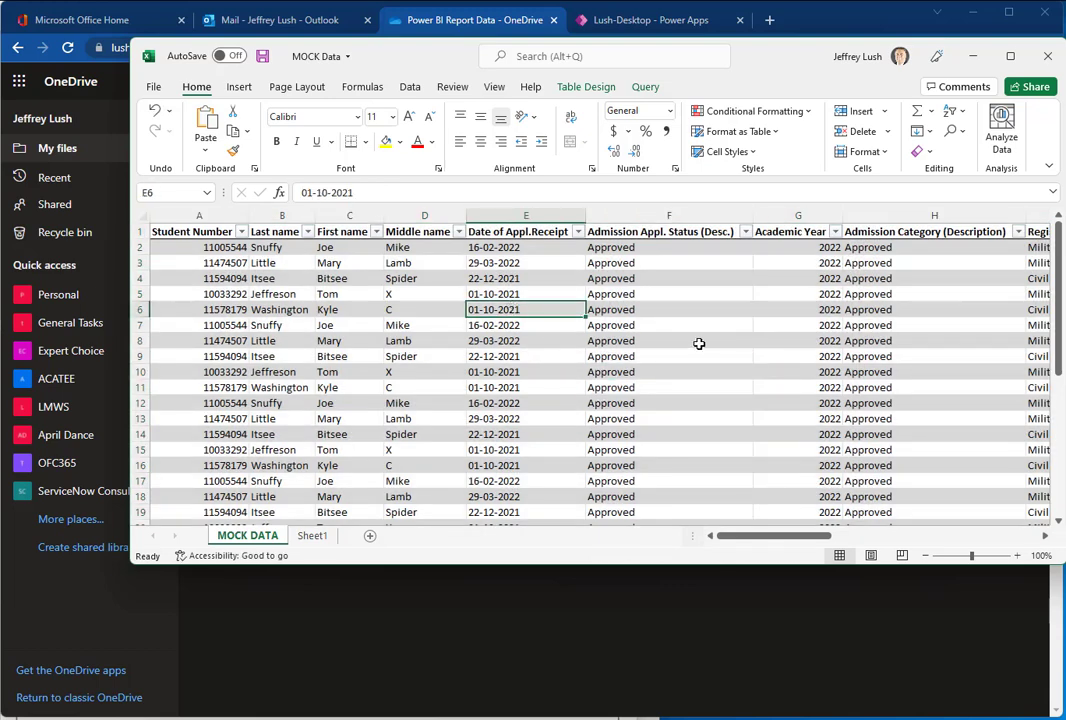
# Step: Look through the reformatted table and close the MOCK Data workbook
pyautogui.scroll(-9, 705, 345)
pyautogui.scroll(9, 736, 350)
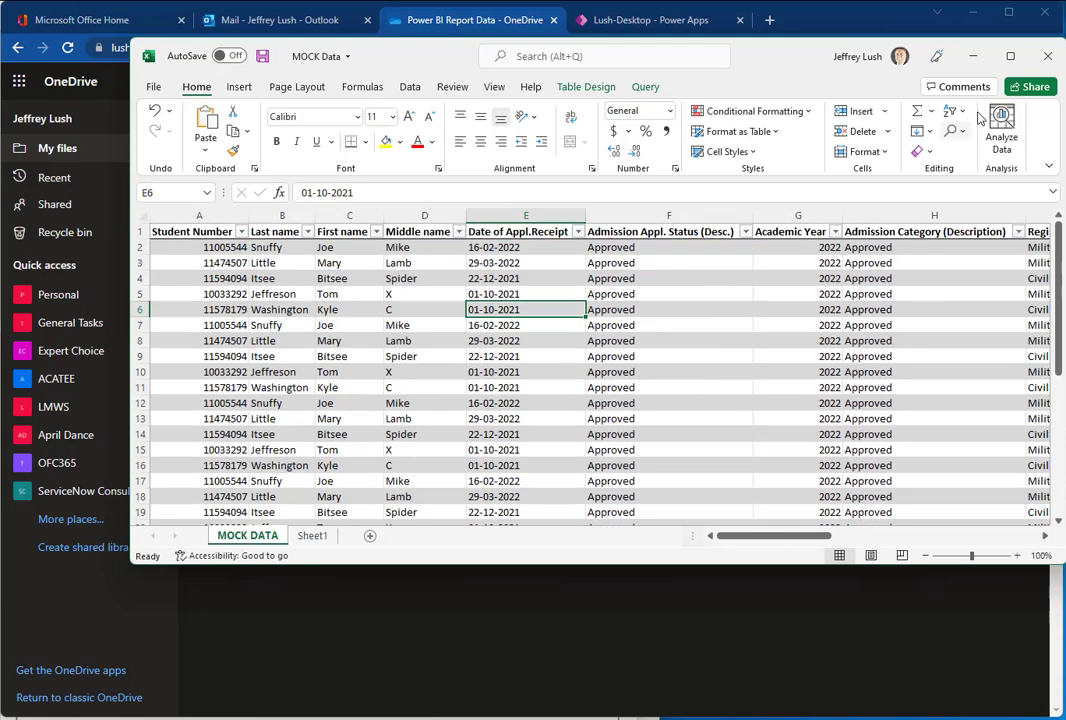
pyautogui.click(1046, 60)
pyautogui.click(608, 365)
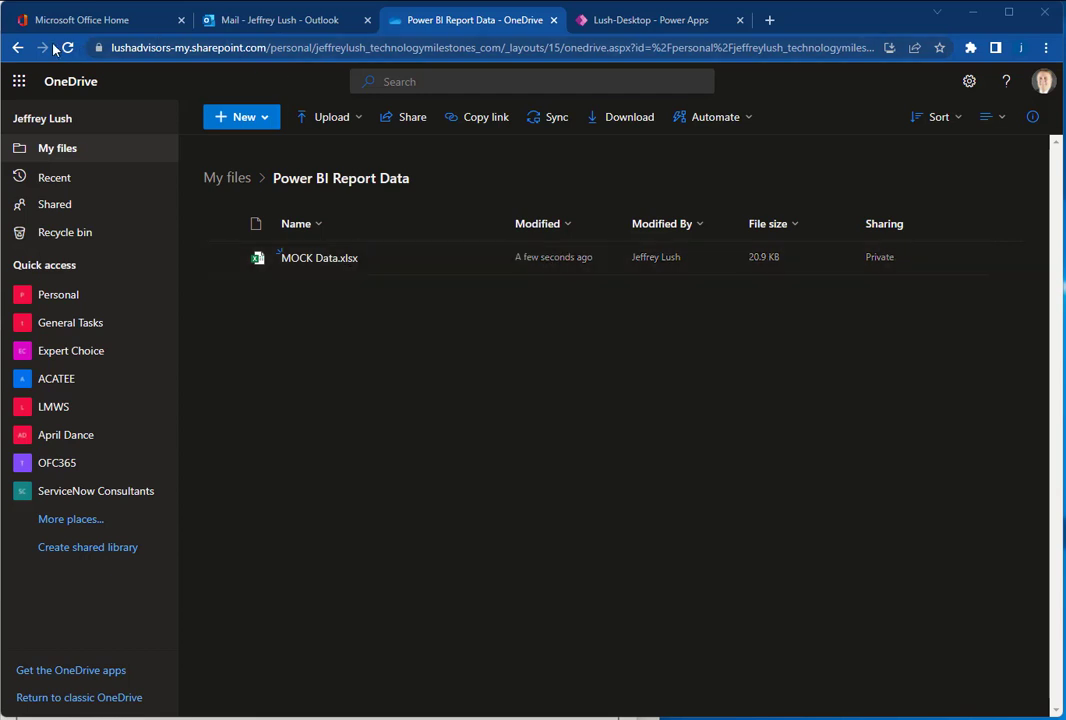
# Step: Switch to Power BI and choose OneDrive – Business as the file source for getting data
pyautogui.click(19, 81)
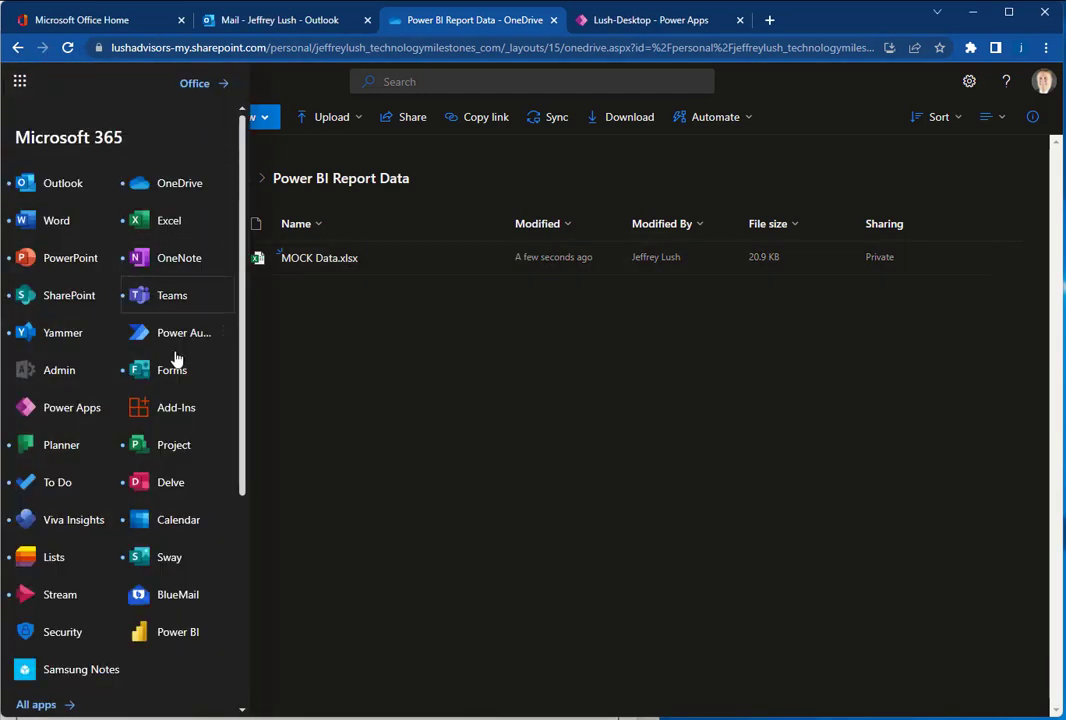
pyautogui.click(182, 632)
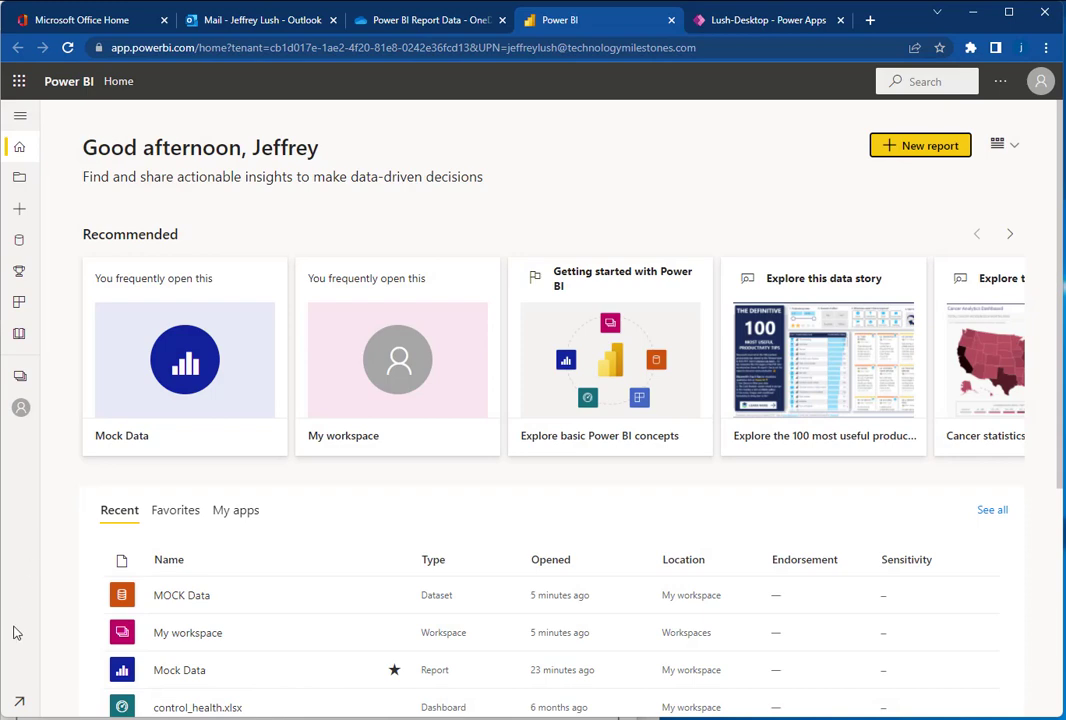
pyautogui.click(21, 703)
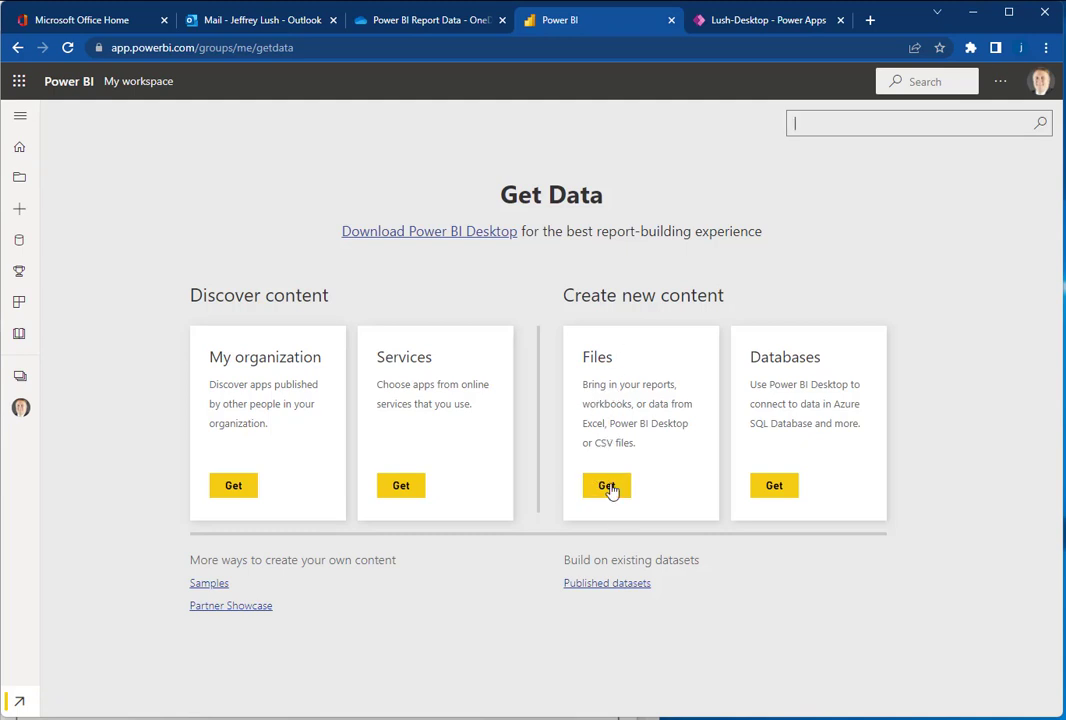
pyautogui.click(608, 487)
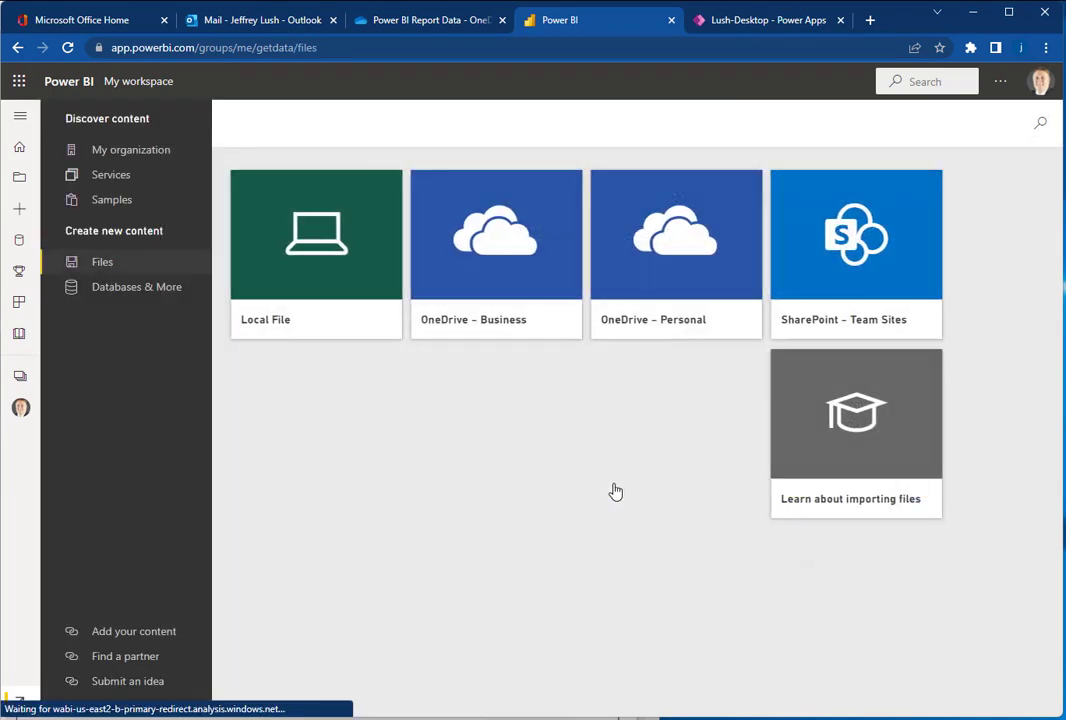
pyautogui.click(499, 296)
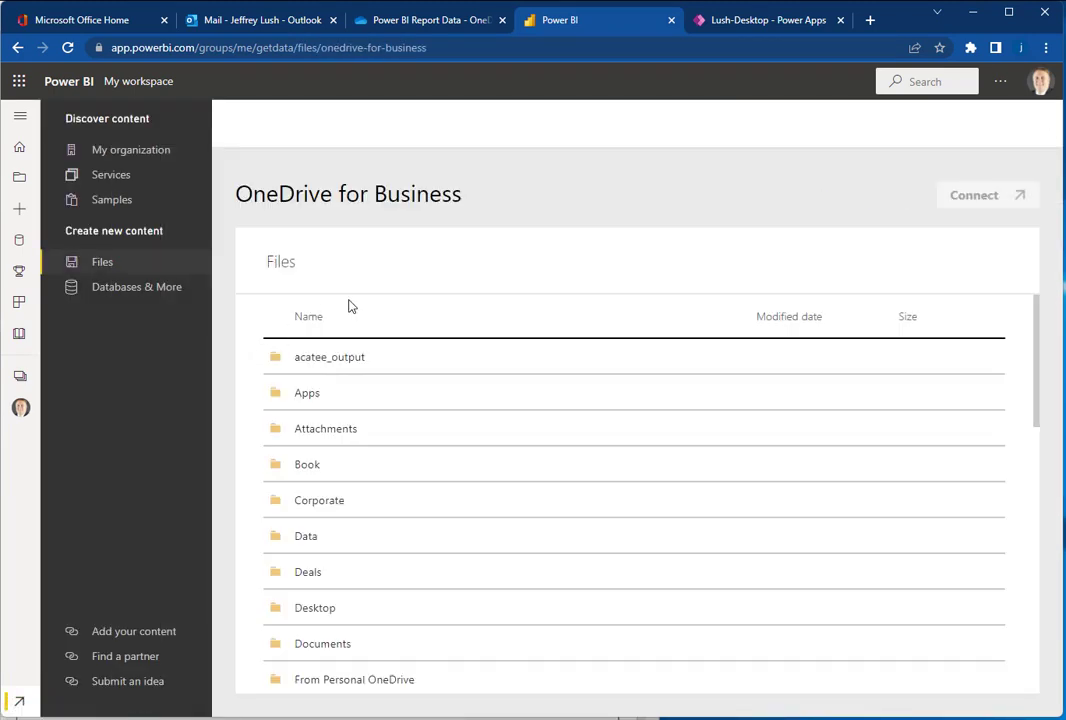
# Step: Import the Excel data of MOCK Data.xlsx from the Power BI Report Data folder into Power BI
pyautogui.scroll(-6, 464, 307)
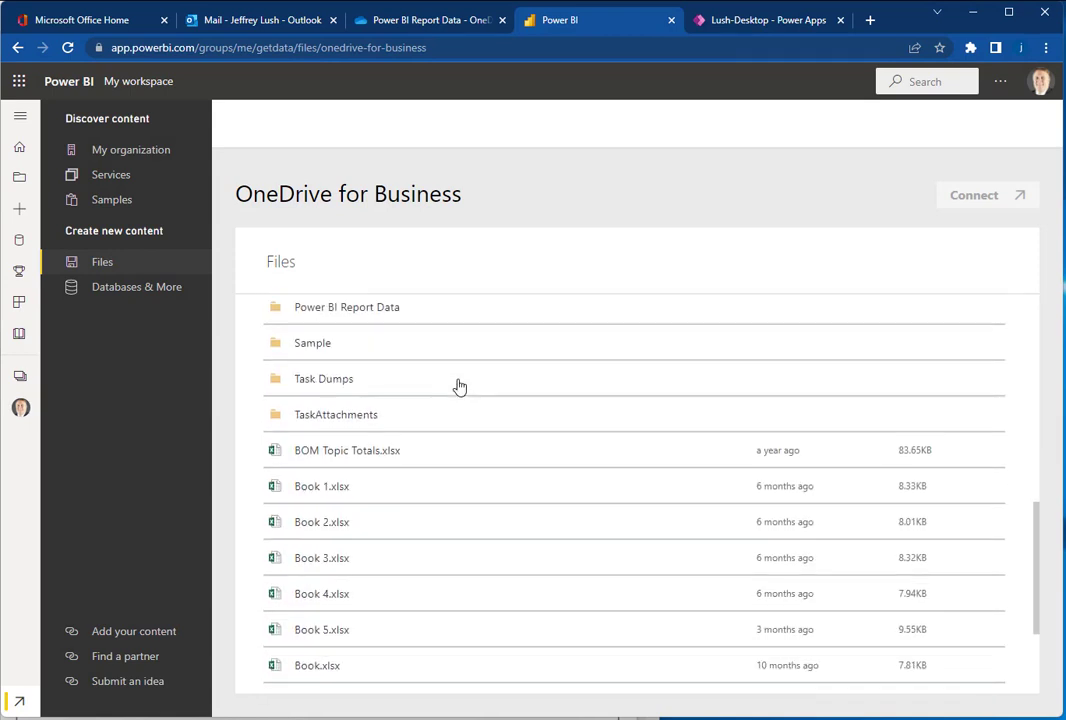
pyautogui.click(357, 312)
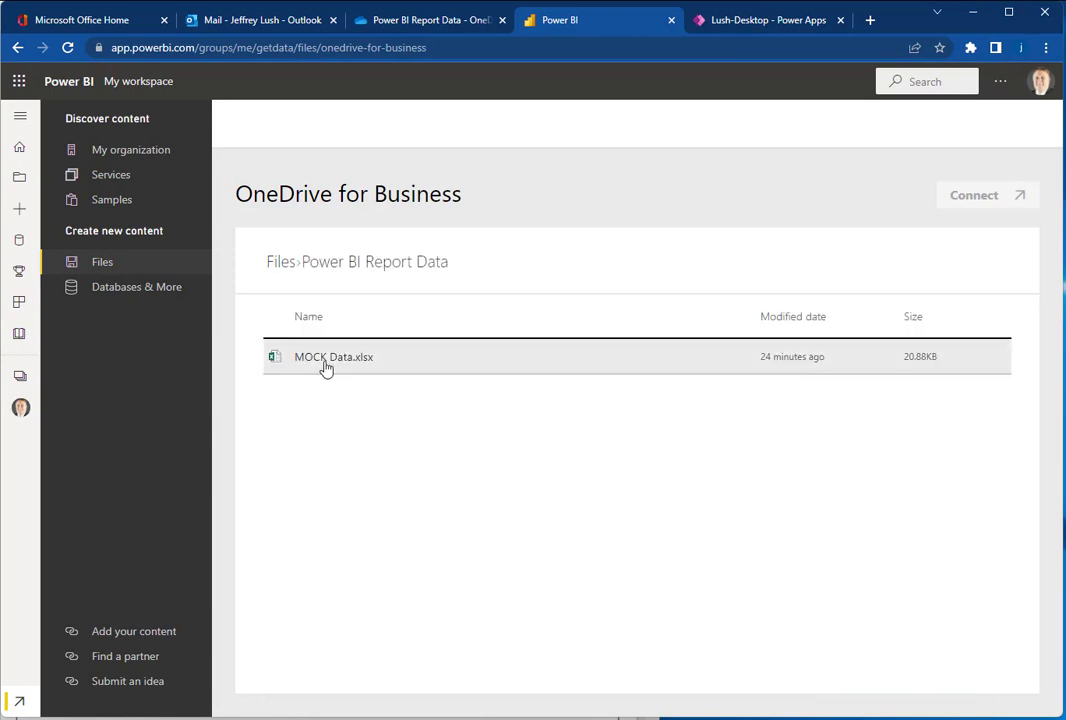
pyautogui.click(345, 368)
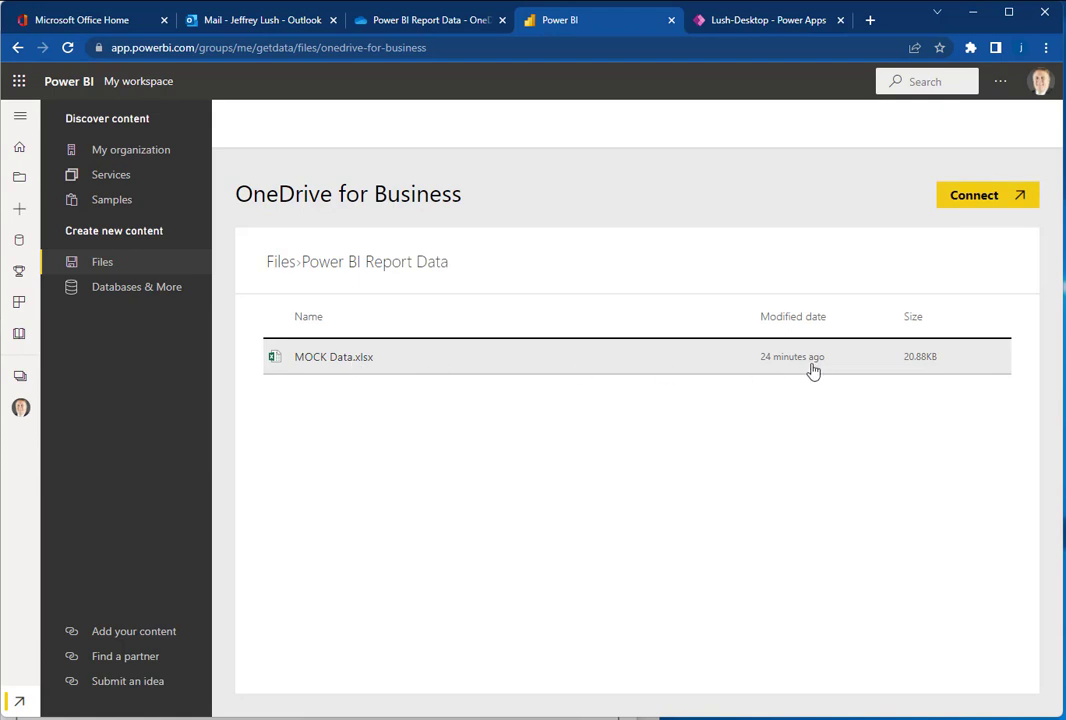
pyautogui.click(1012, 197)
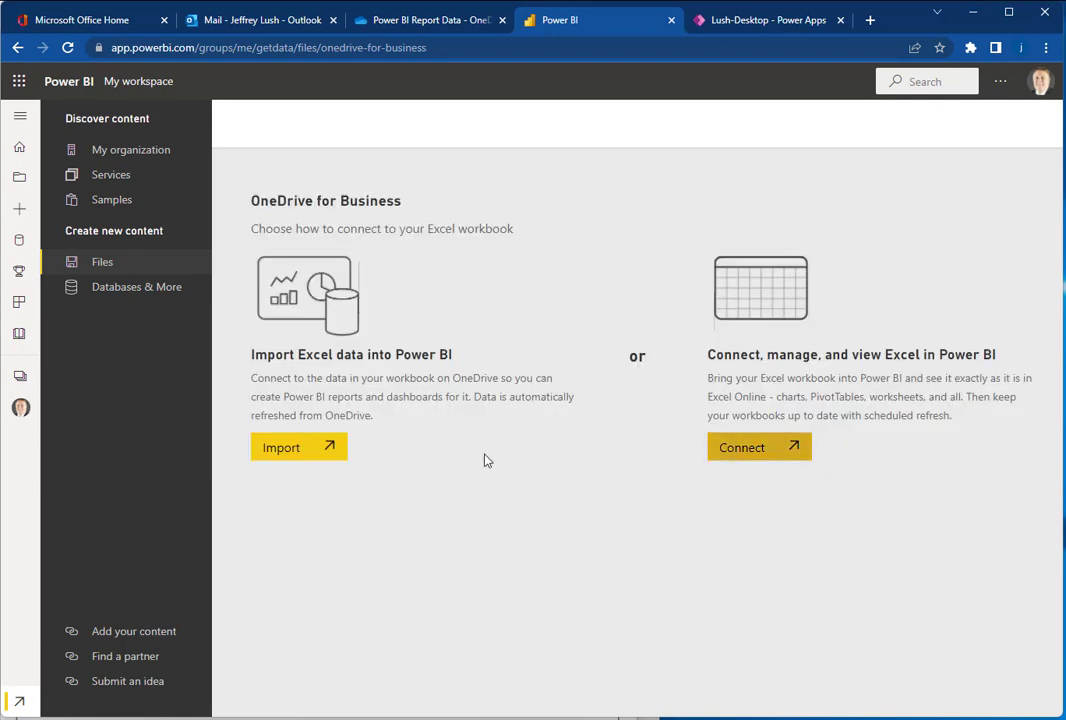
pyautogui.click(305, 451)
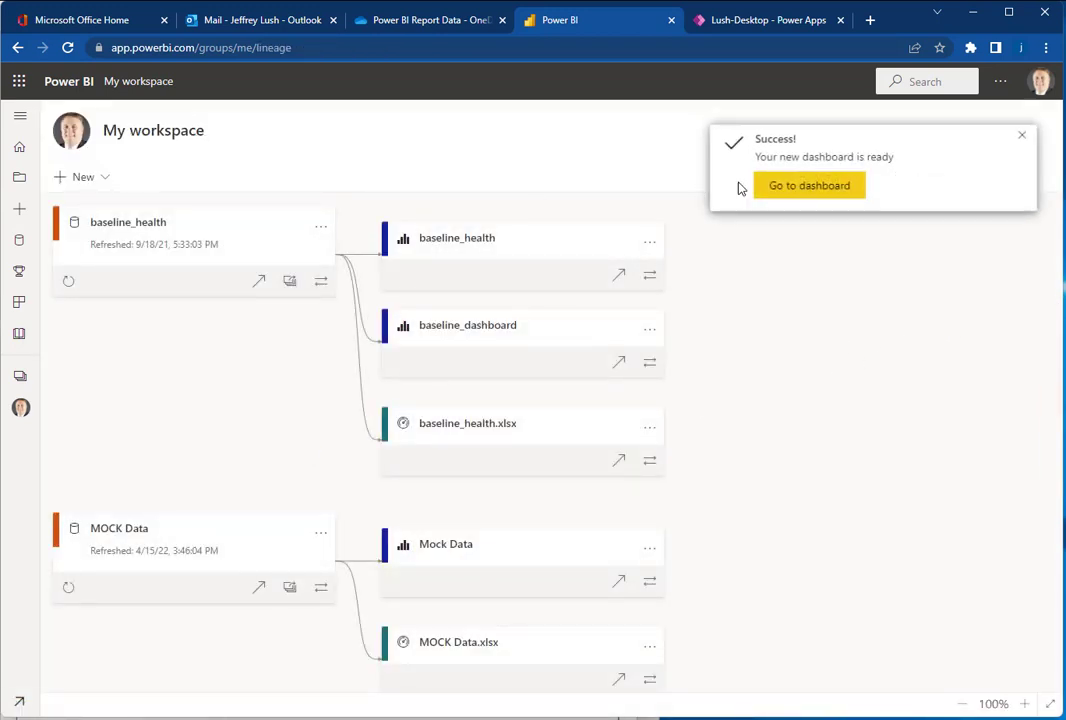
# Step: Dismiss the dashboard notification and show the datasets and dataflows of My workspace in list view
pyautogui.click(1021, 138)
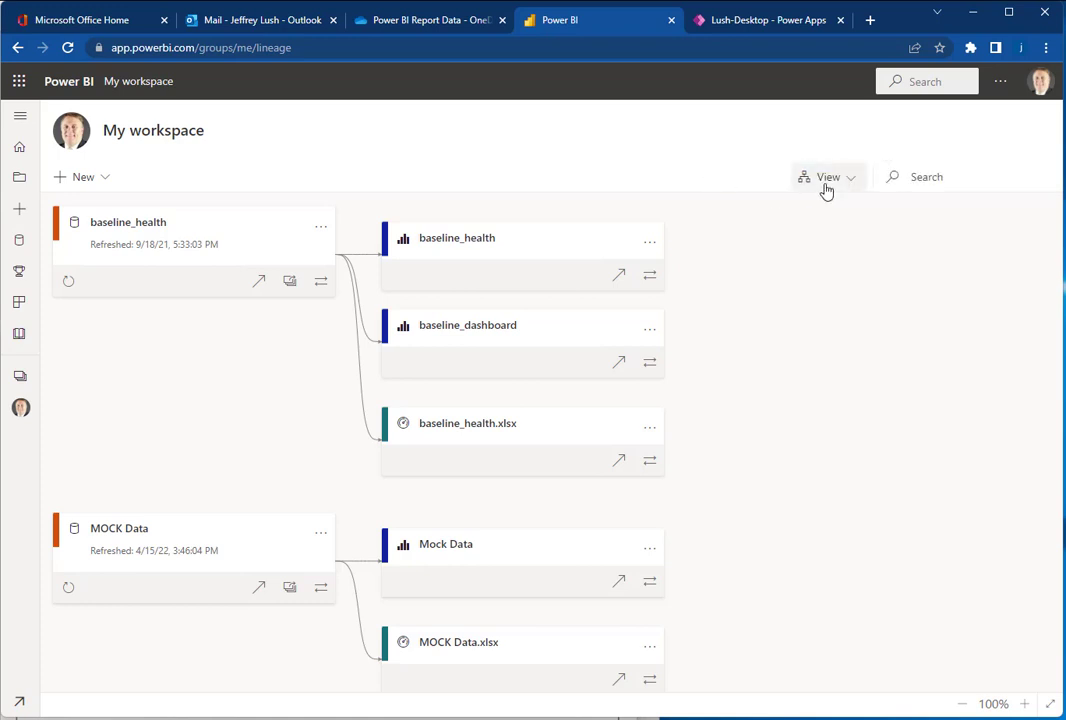
pyautogui.click(828, 180)
pyautogui.click(847, 206)
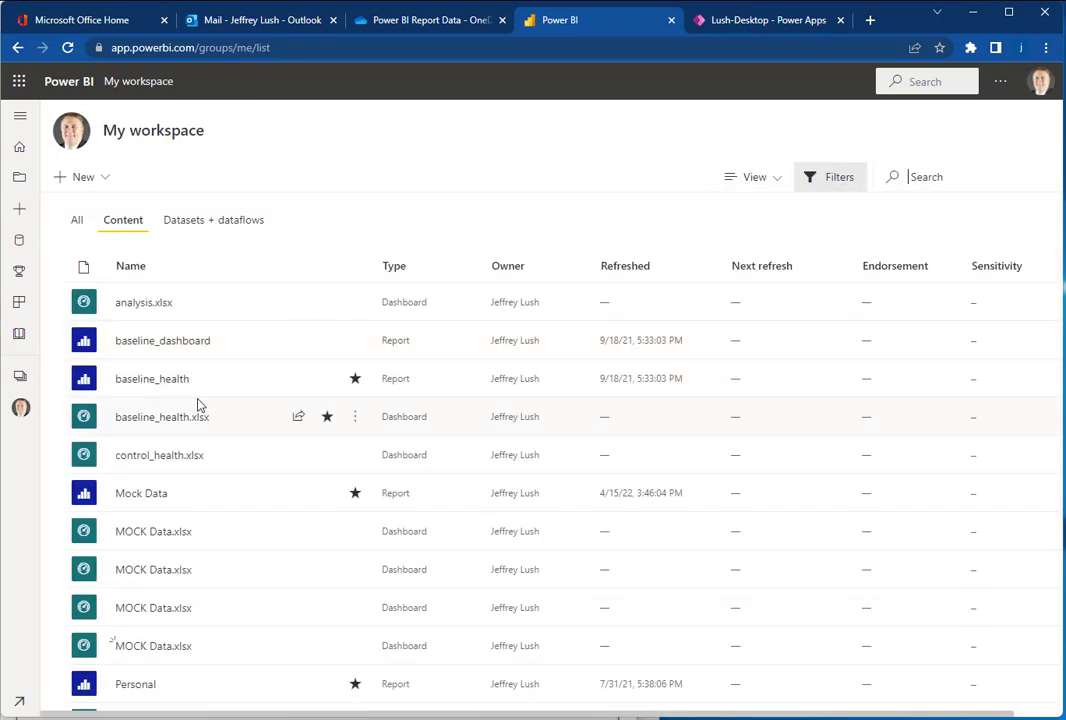
pyautogui.click(213, 222)
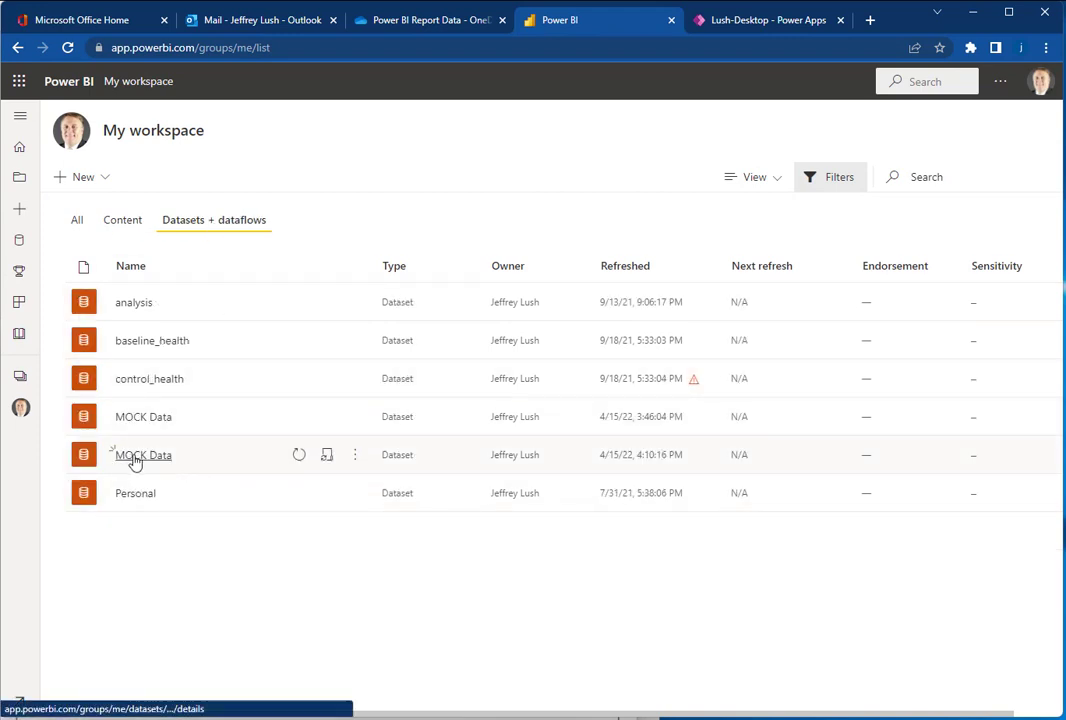
# Step: Permanently delete the newer duplicate MOCK Data dataset, the one refreshed 4/15/22 at 4:10:16 PM, from My workspace
pyautogui.click(356, 458)
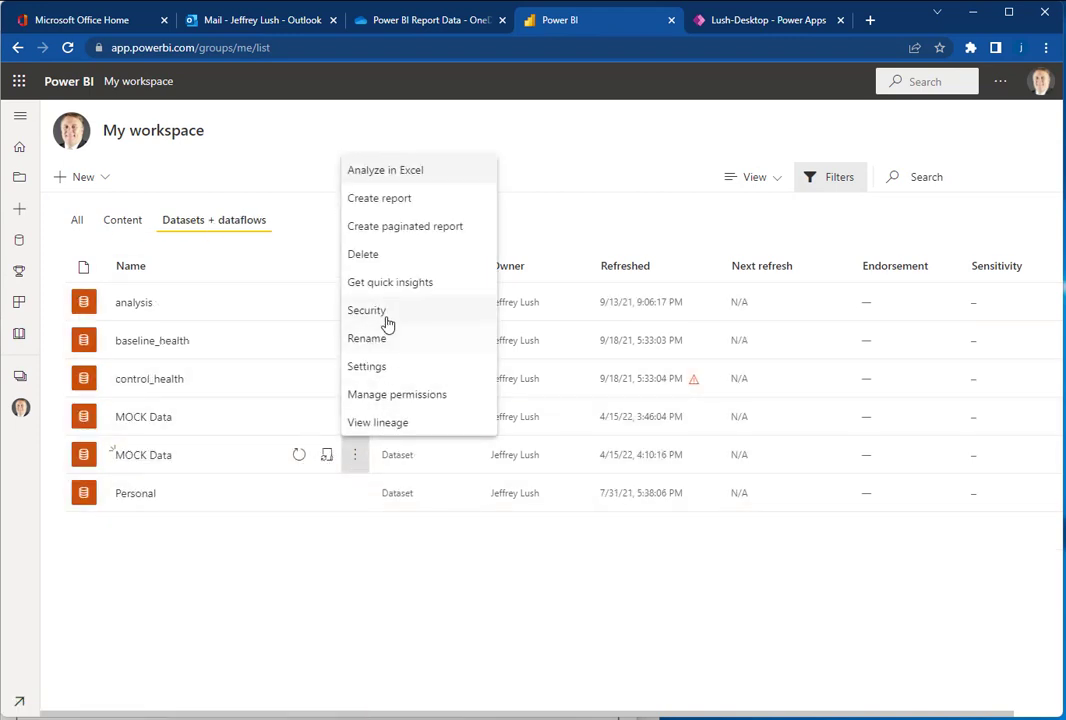
pyautogui.click(378, 256)
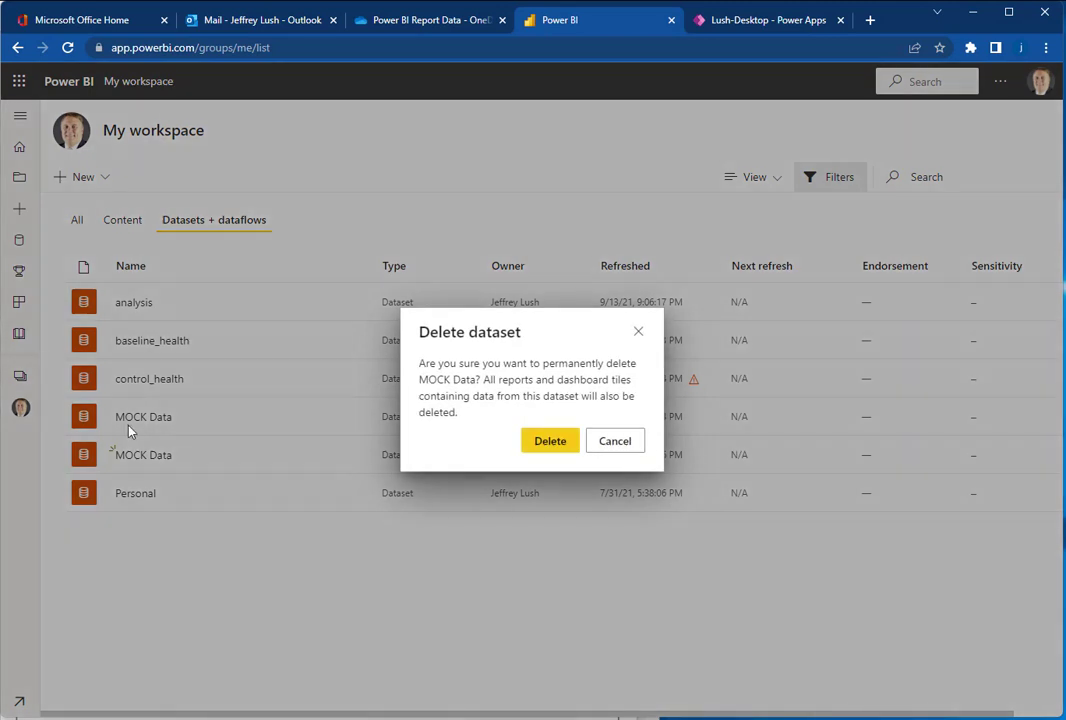
pyautogui.click(560, 443)
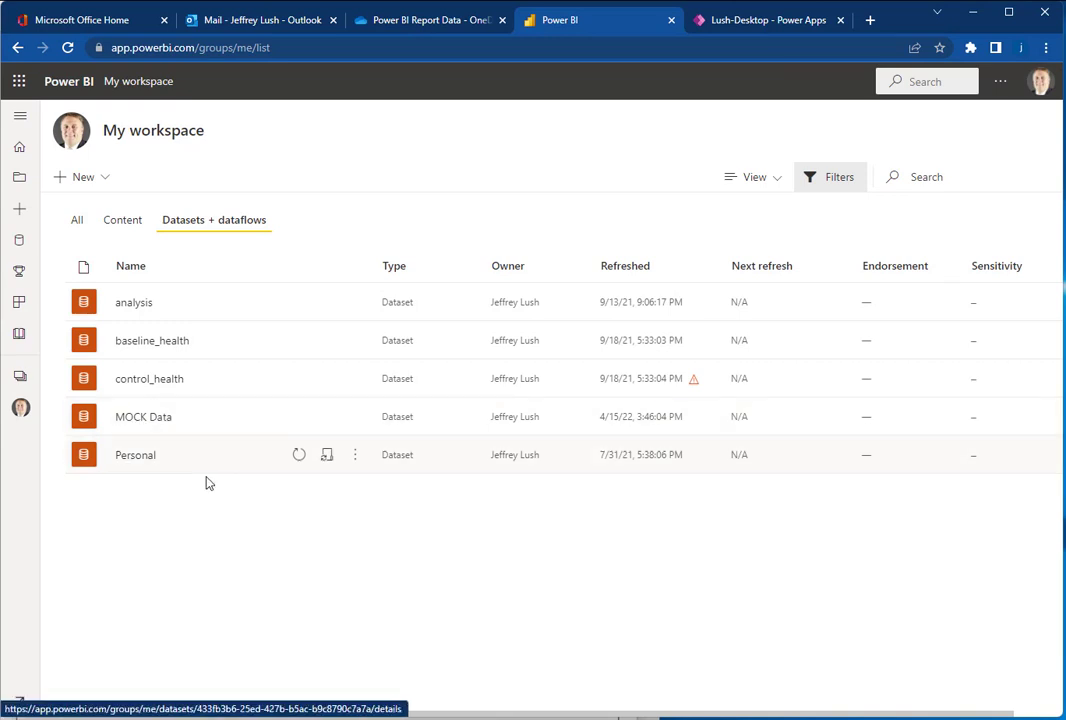
# Step: Open the remaining MOCK Data dataset and auto-create a report from it
pyautogui.click(155, 422)
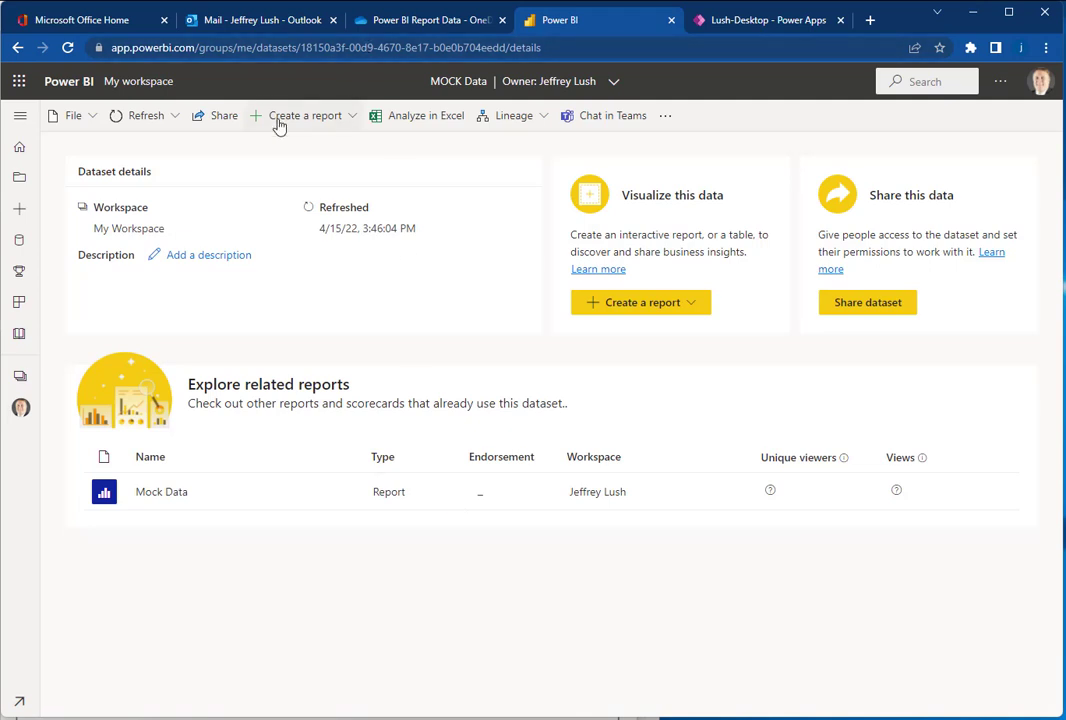
pyautogui.click(352, 116)
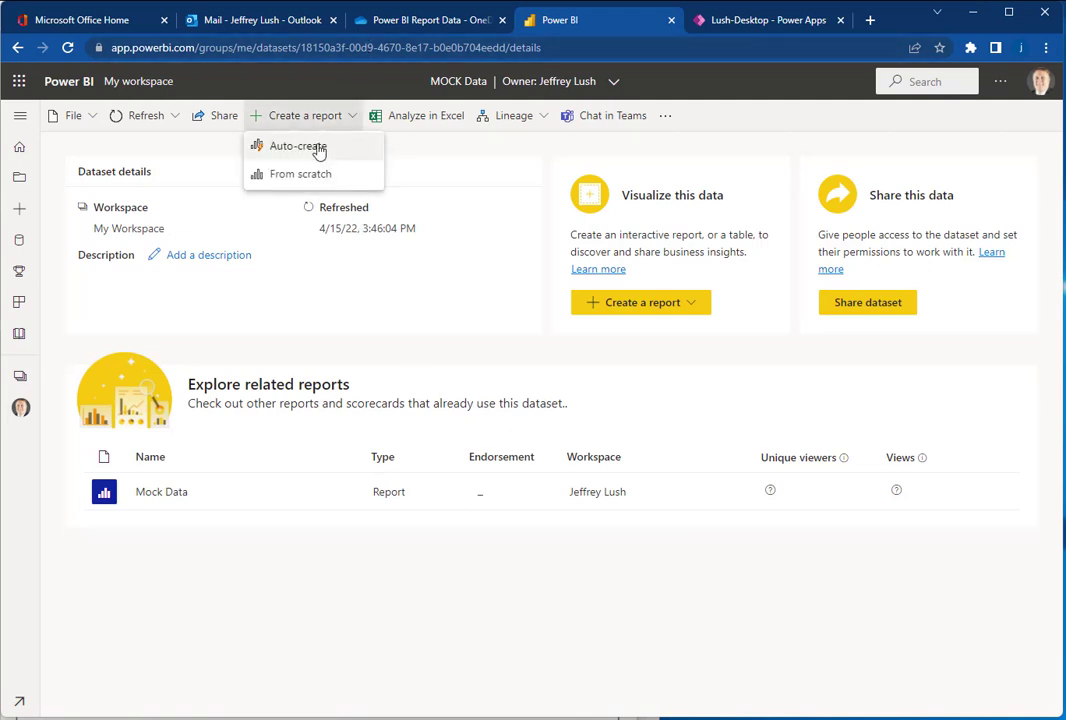
pyautogui.click(319, 148)
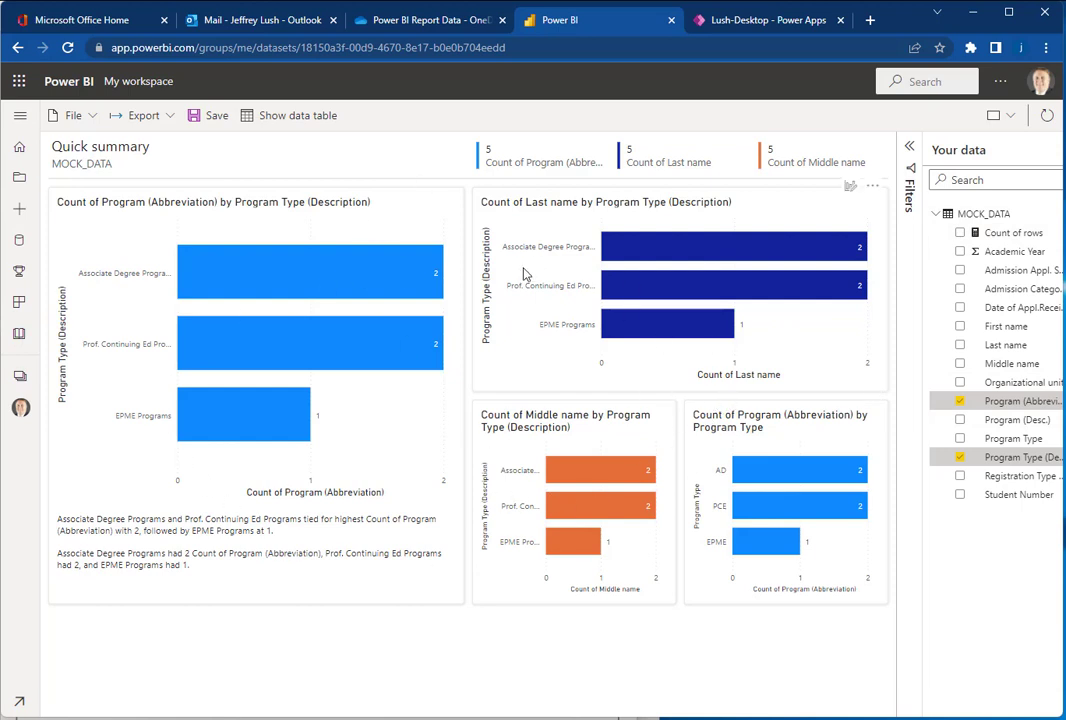
# Step: Save the auto-created report as Mock Report Auto and add it to the favorites
pyautogui.click(213, 118)
pyautogui.write('MO')
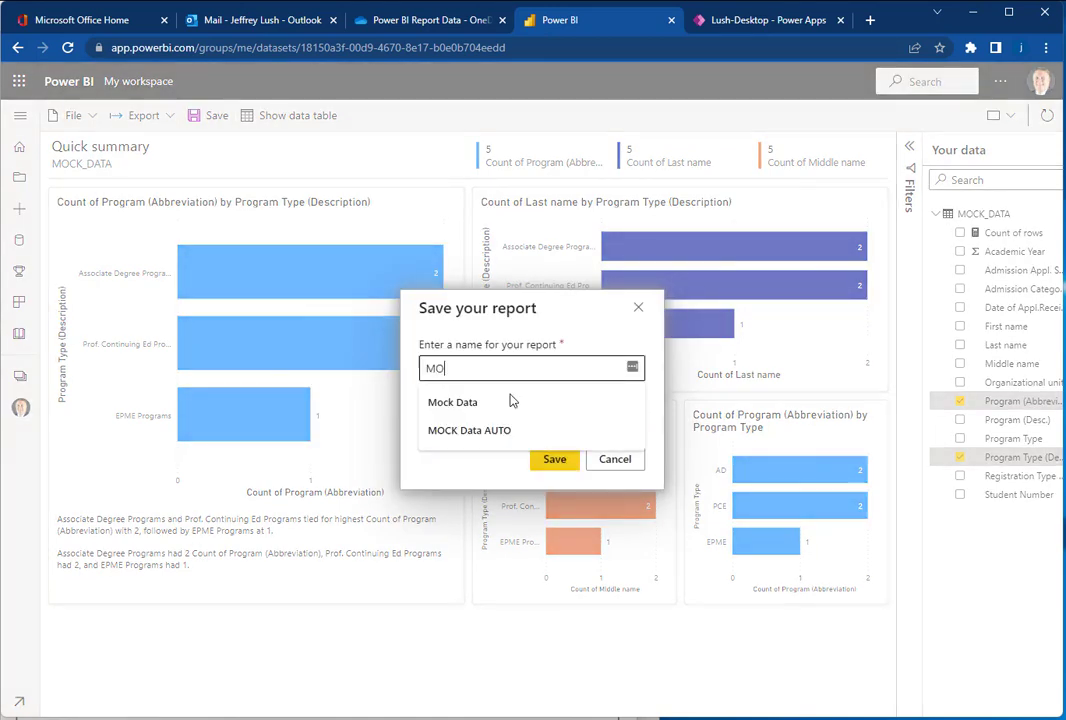
pyautogui.write('ck Report Auto')
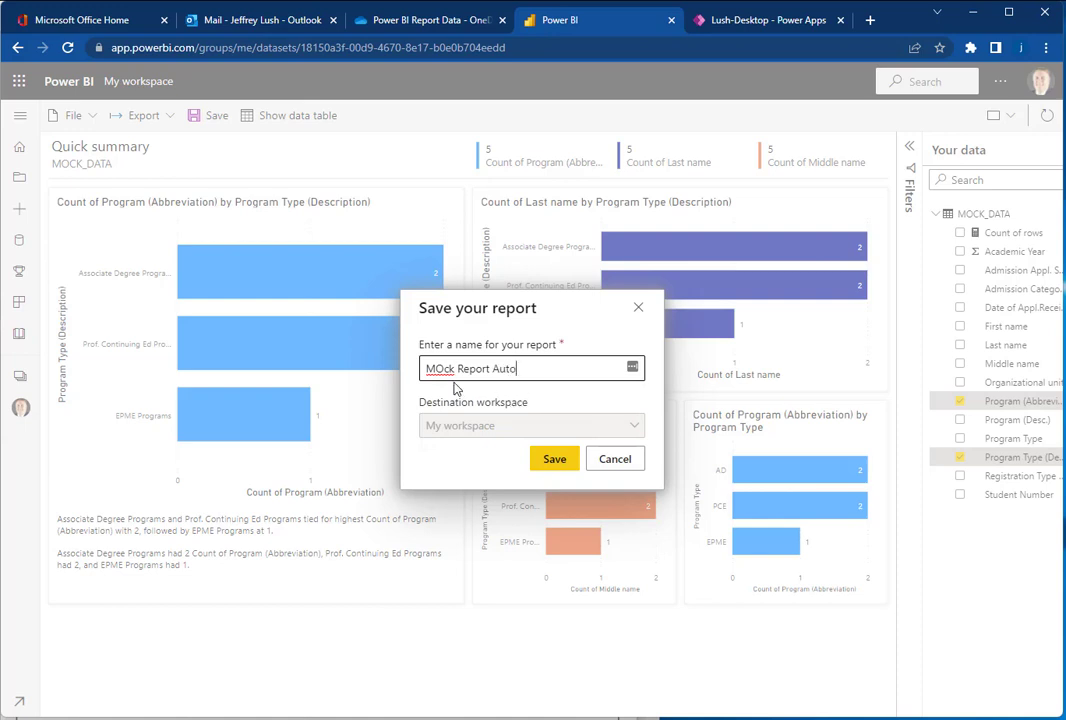
pyautogui.press('BackSpace')
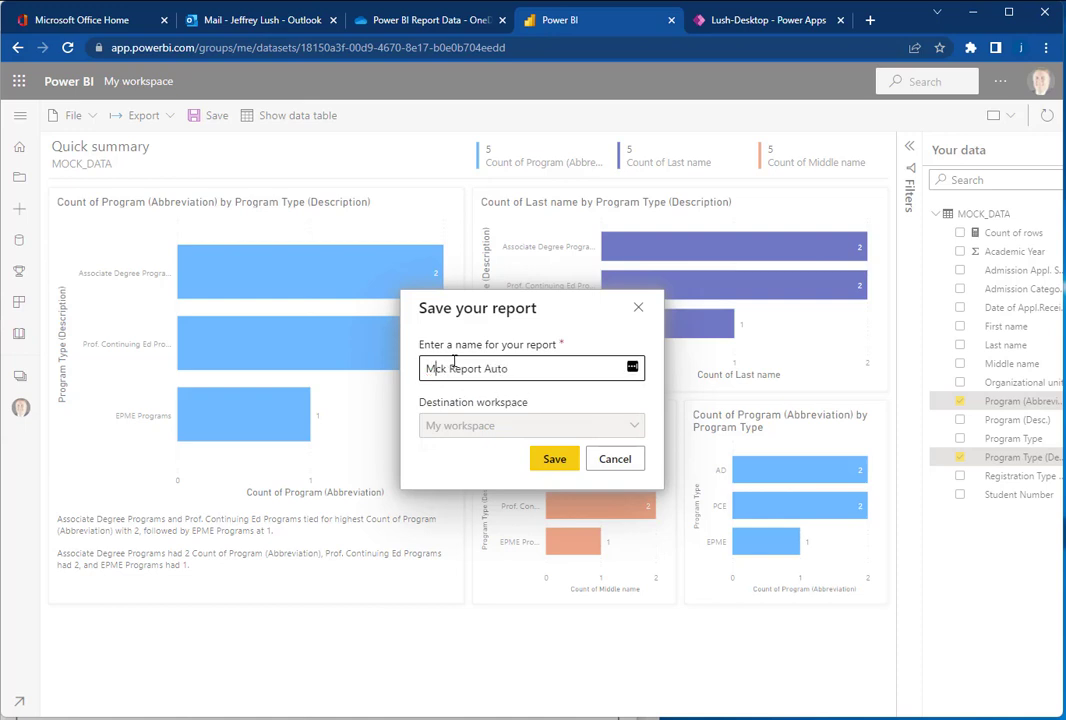
pyautogui.write('o')
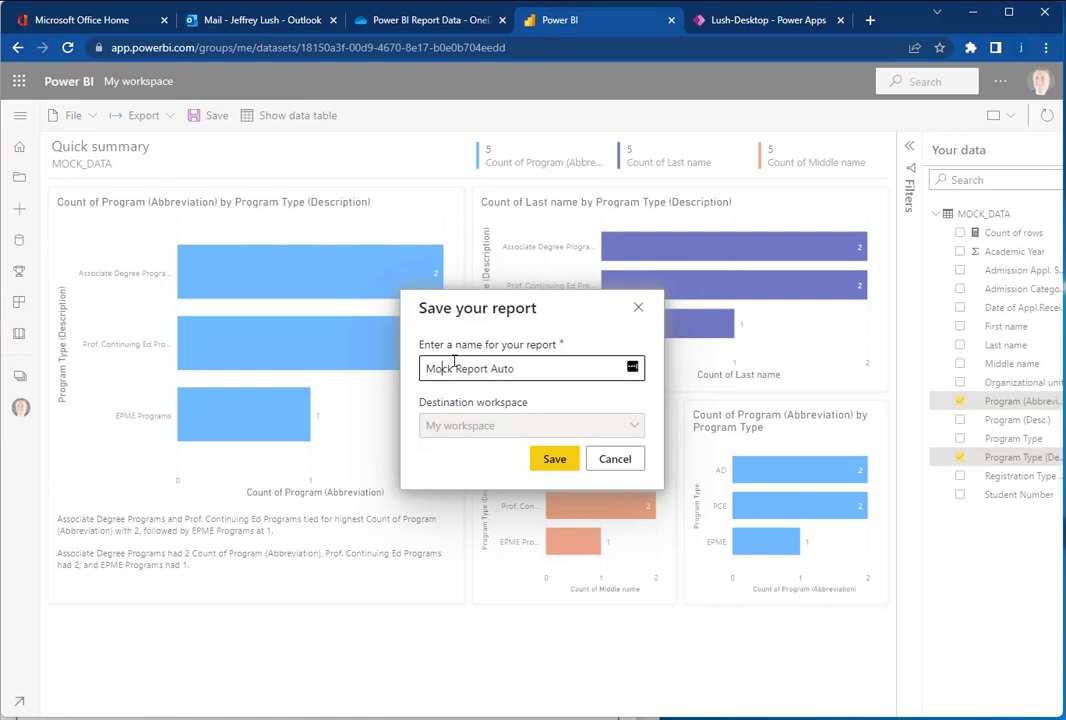
pyautogui.click(556, 461)
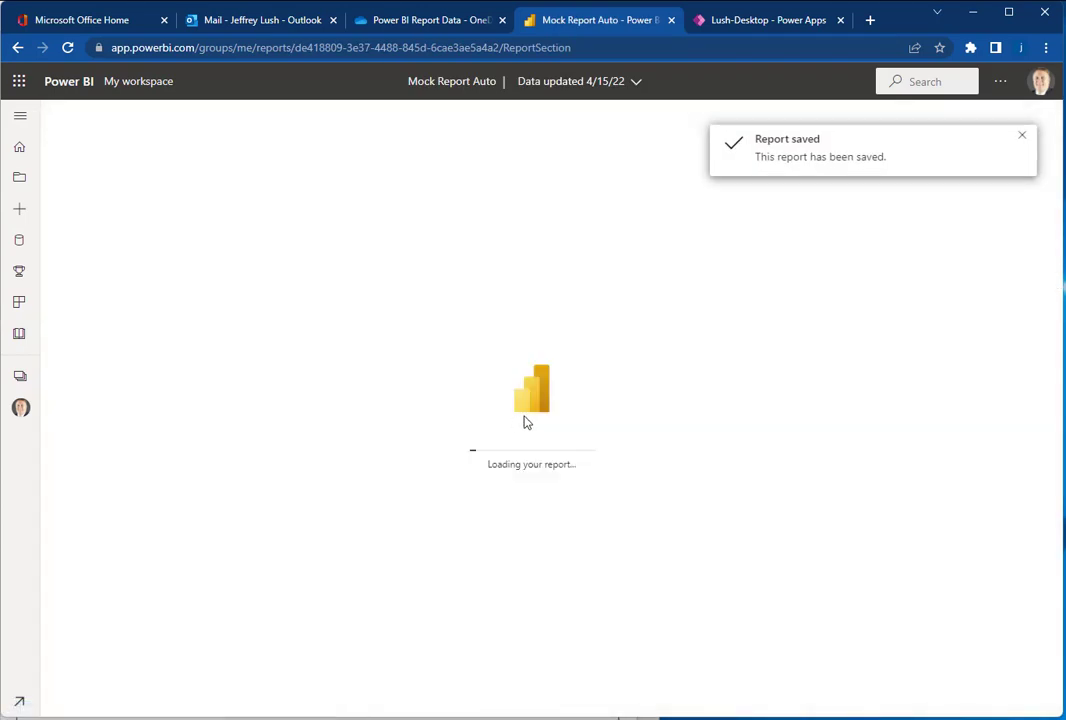
pyautogui.click(1022, 135)
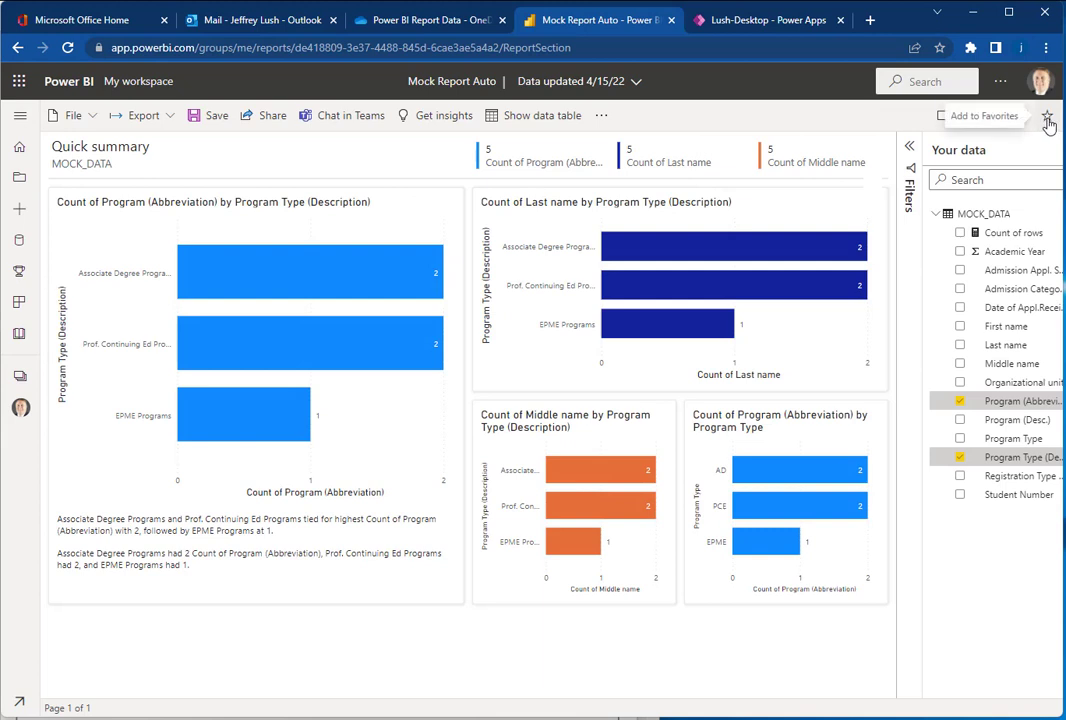
pyautogui.click(1047, 117)
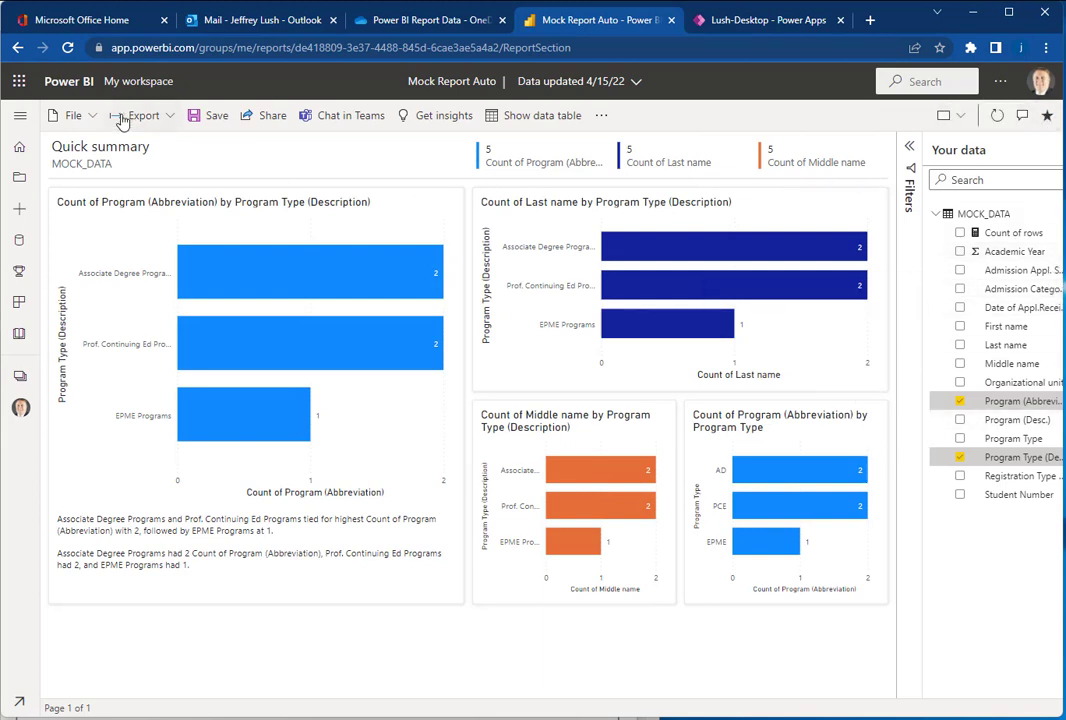
# Step: Reopen Mock Report Auto from the home page and cross-highlight its visuals by Associate Degree Programs in the Count of Program chart
pyautogui.click(75, 84)
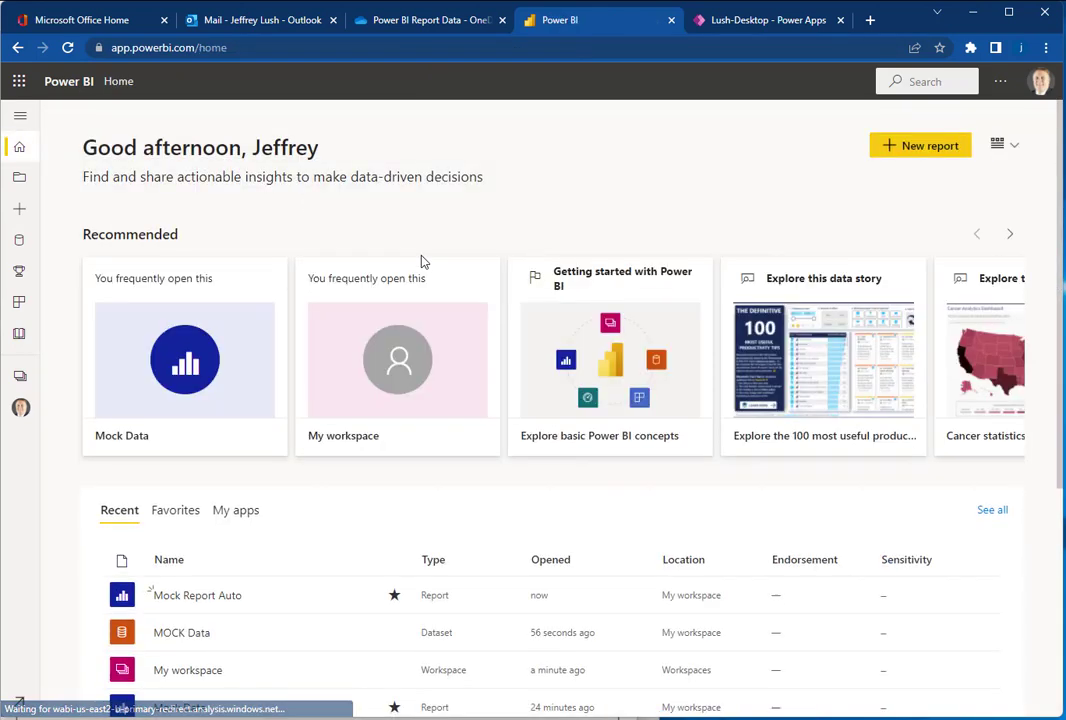
pyautogui.click(212, 598)
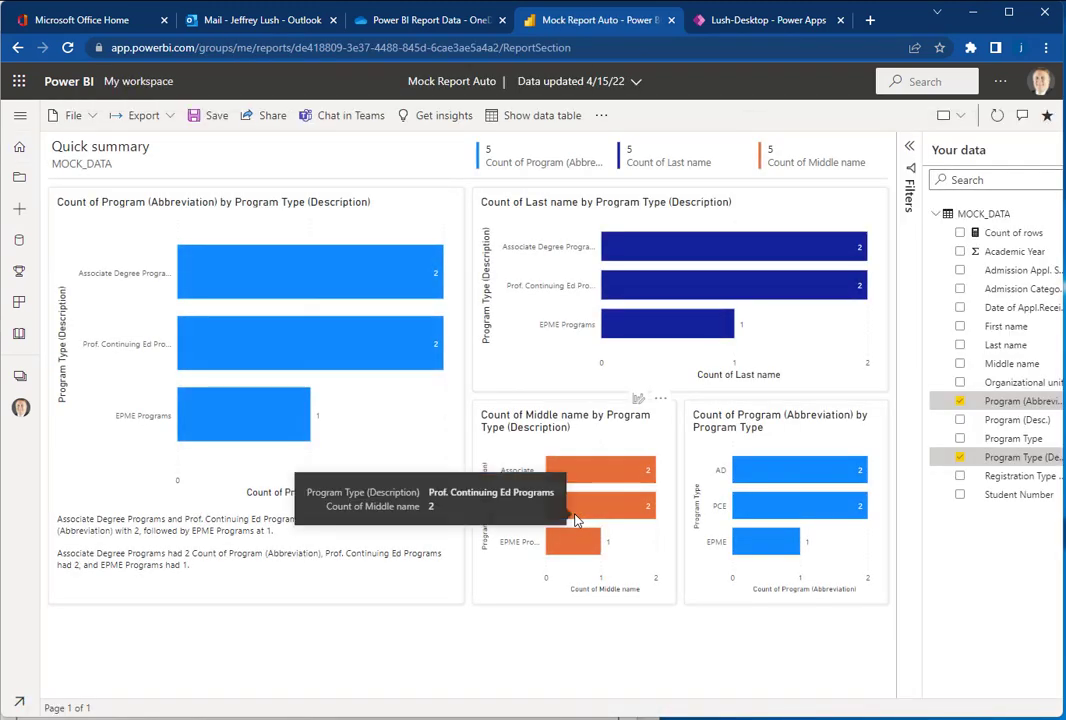
pyautogui.click(297, 272)
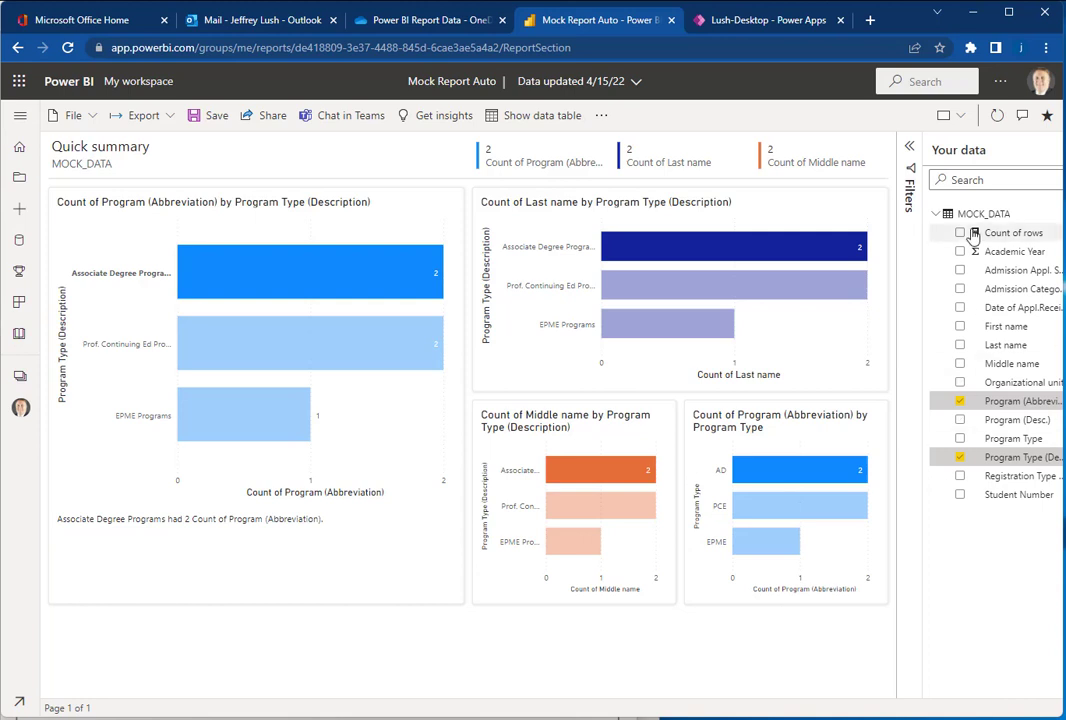
# Step: Personalize the Count of Program (Abbreviation) by Program Type (Description) visual as a pie chart and save the report
pyautogui.click(426, 186)
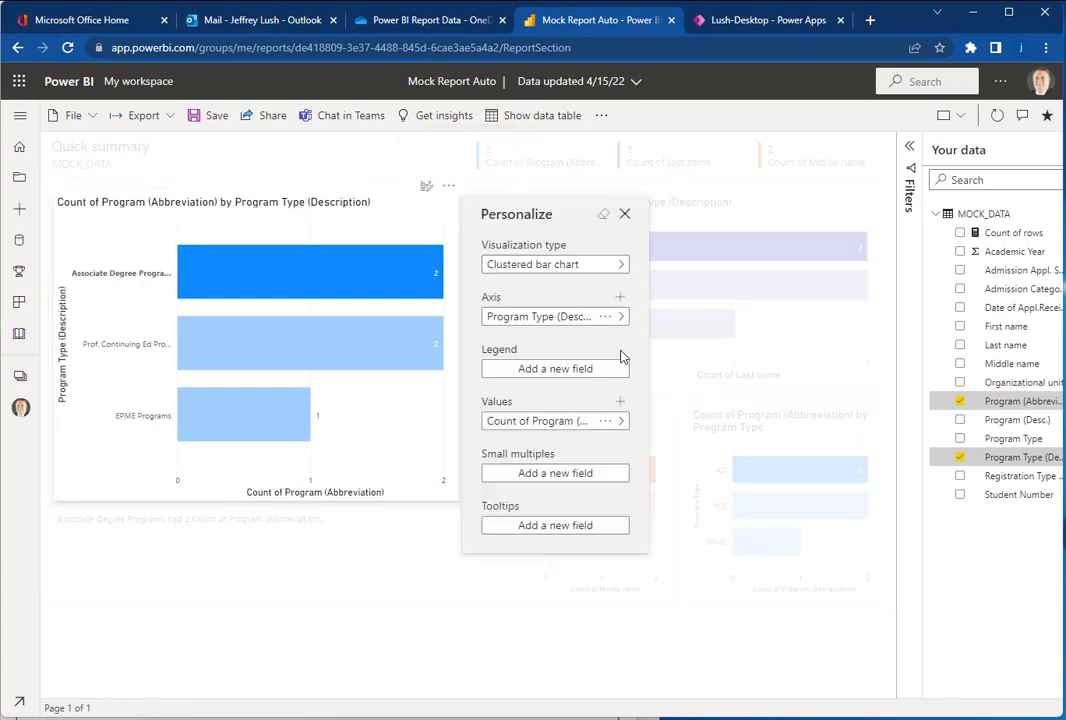
pyautogui.click(612, 268)
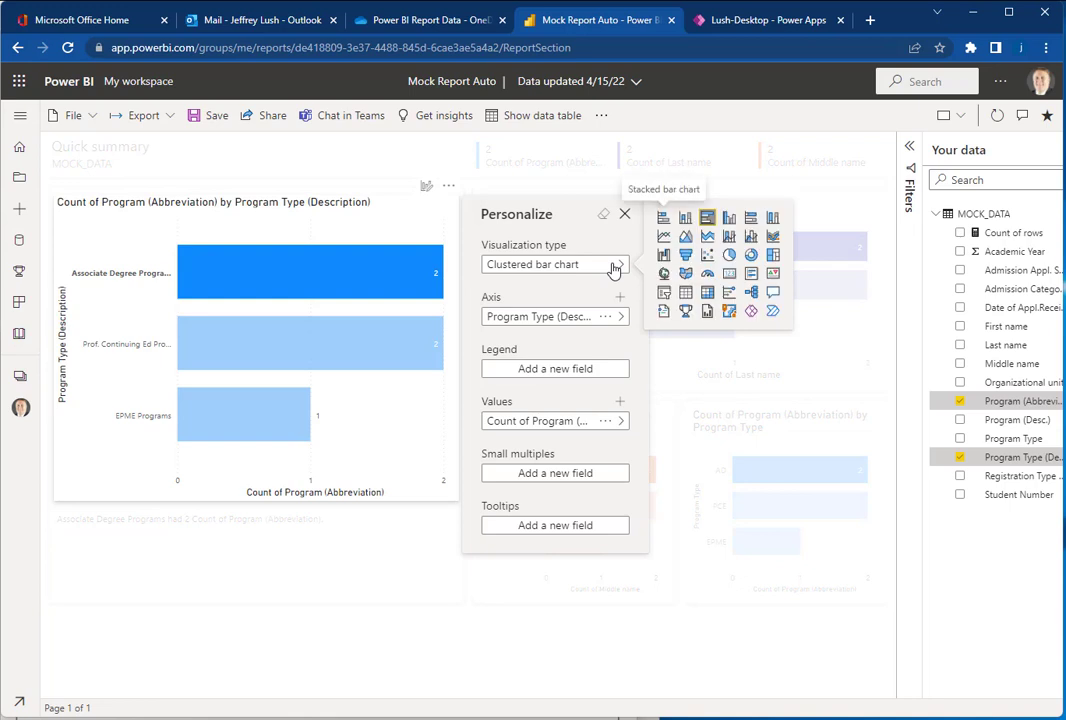
pyautogui.click(729, 254)
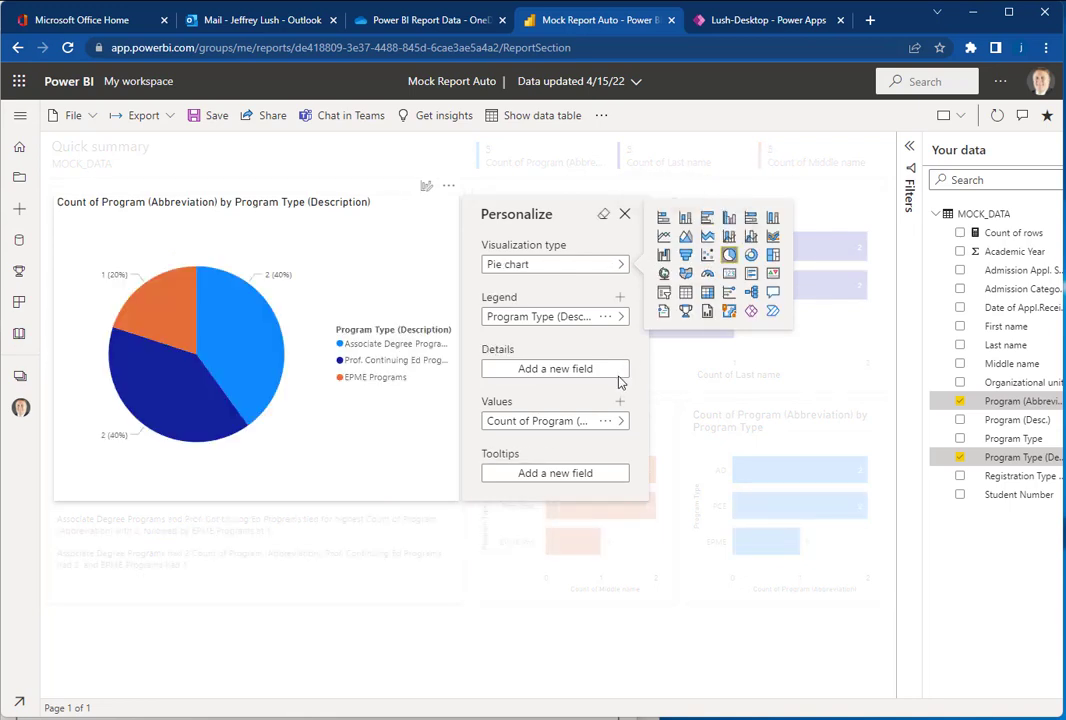
pyautogui.click(624, 217)
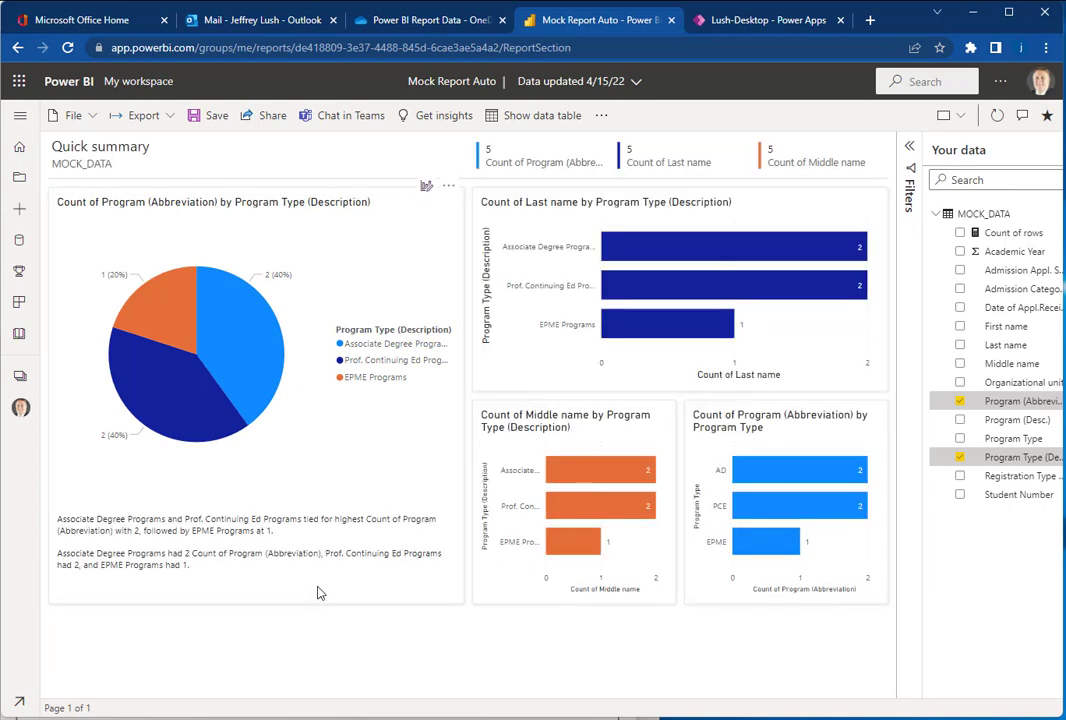
pyautogui.click(209, 116)
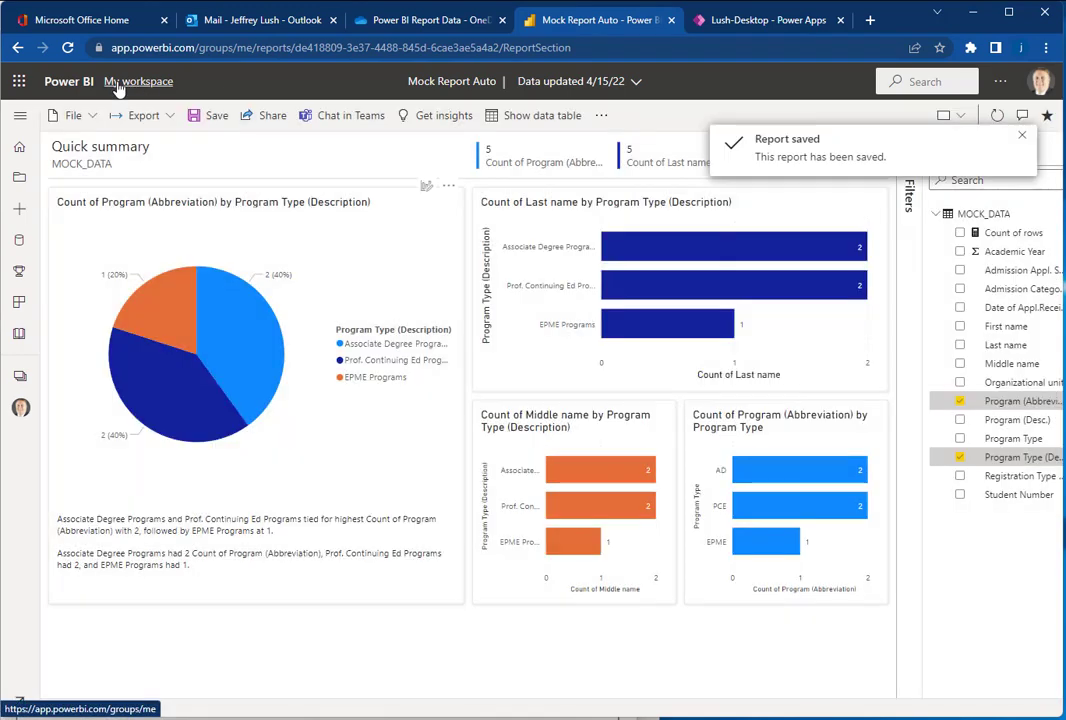
# Step: View the My workspace list, return to the home page and reopen Mock Report Auto from the recent items
pyautogui.click(140, 85)
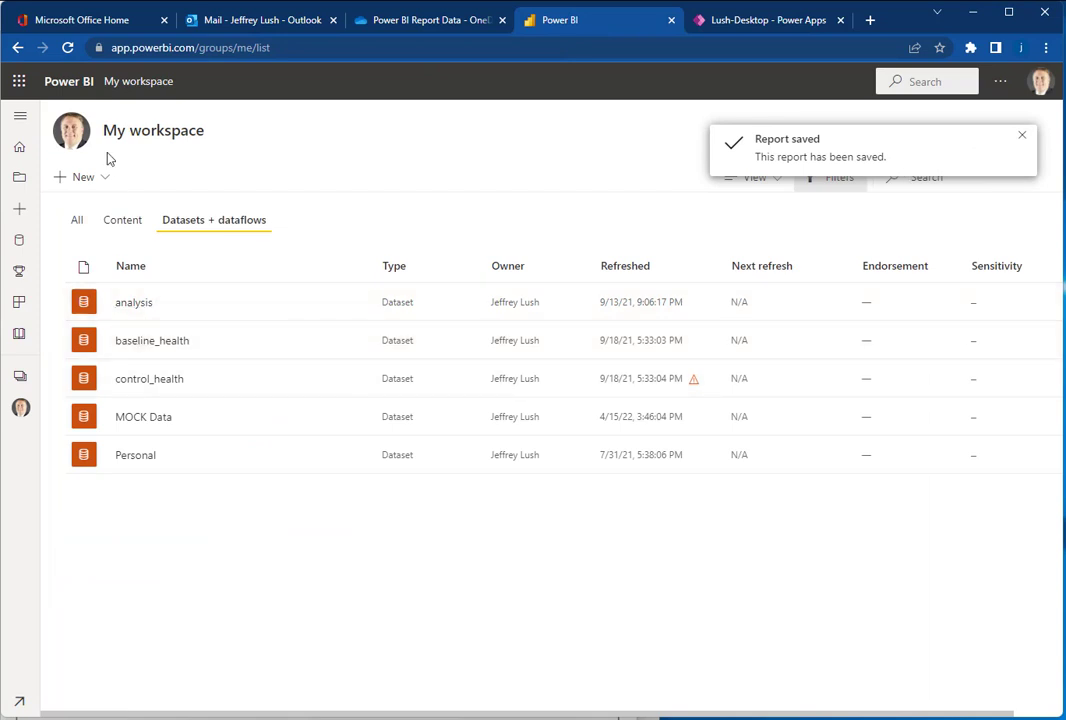
pyautogui.click(76, 84)
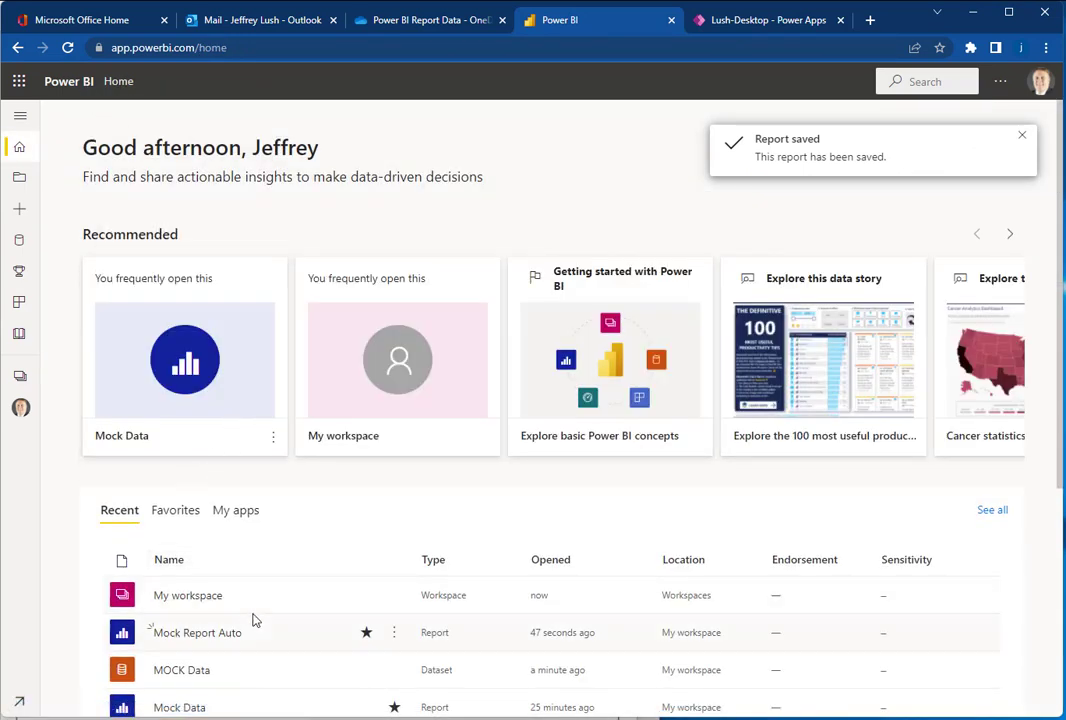
pyautogui.click(203, 645)
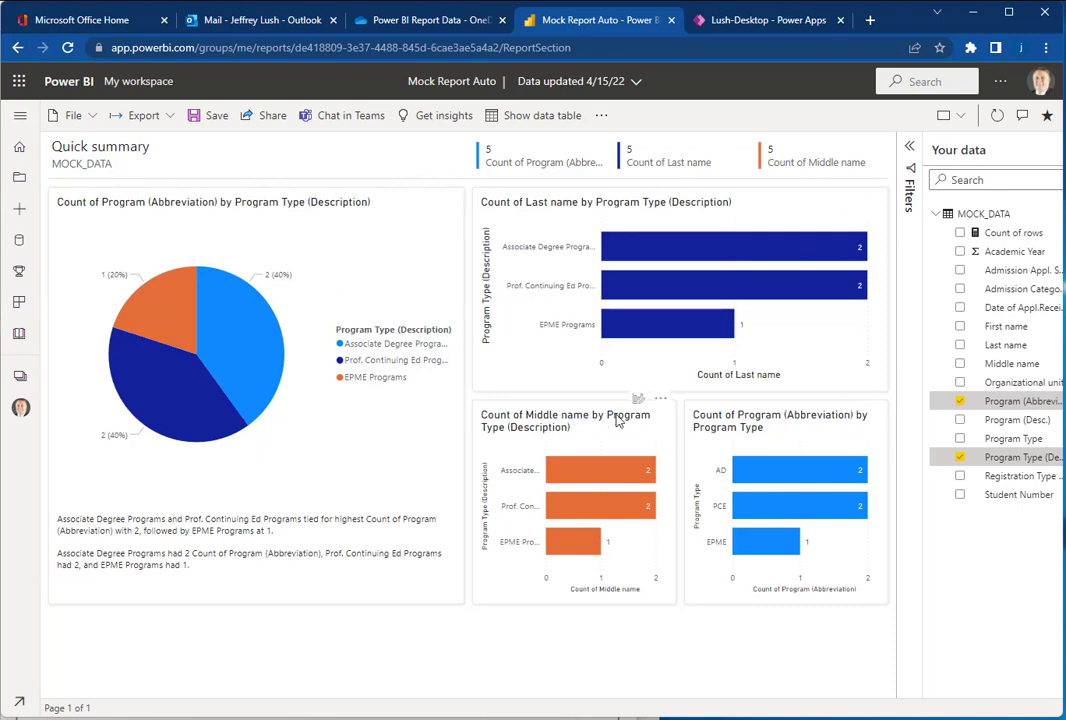
# Step: Switch Mock Report Auto to edit mode, inspect the MOCK_DATA subtitle text box's formatting options and deselect it
pyautogui.click(601, 116)
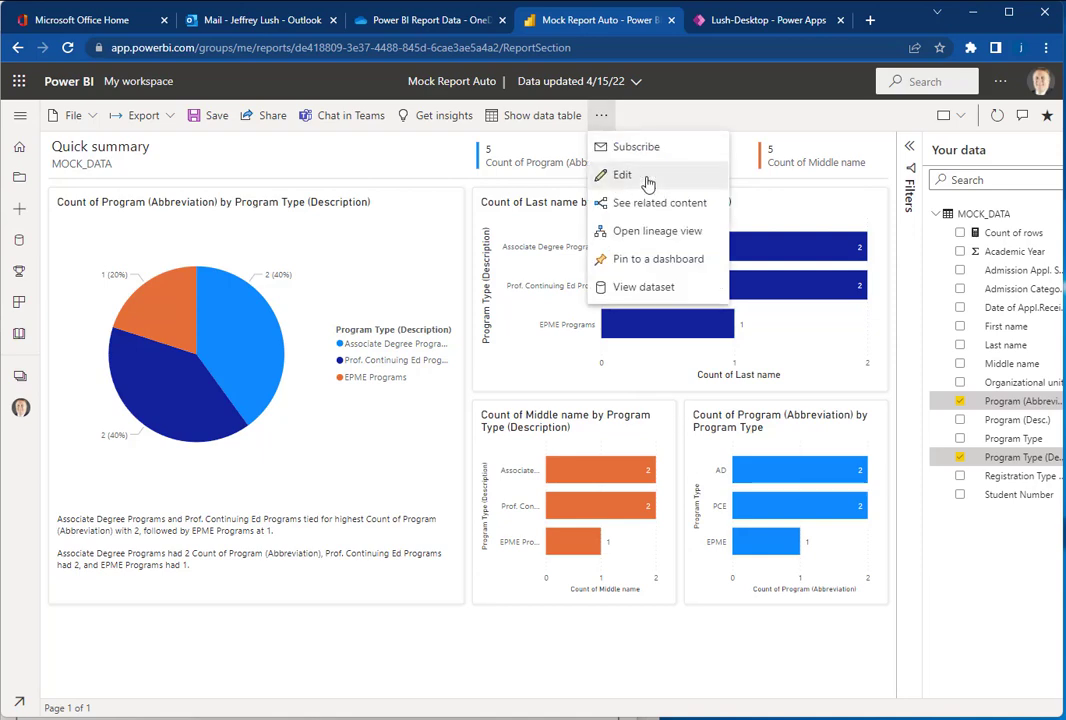
pyautogui.click(647, 180)
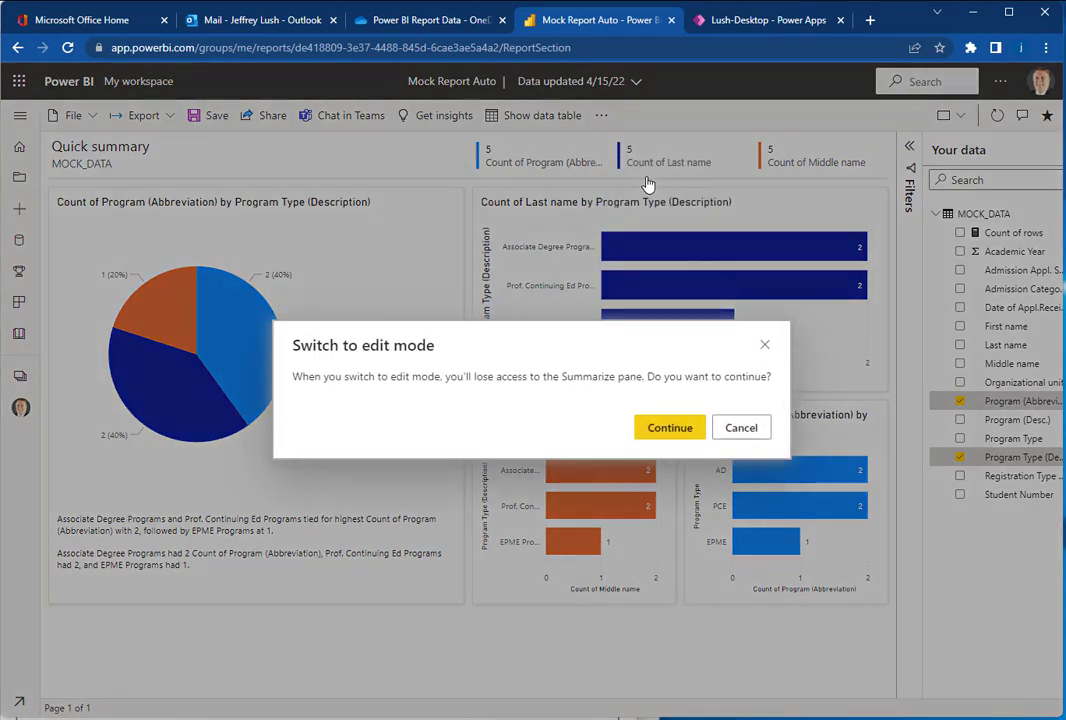
pyautogui.click(685, 433)
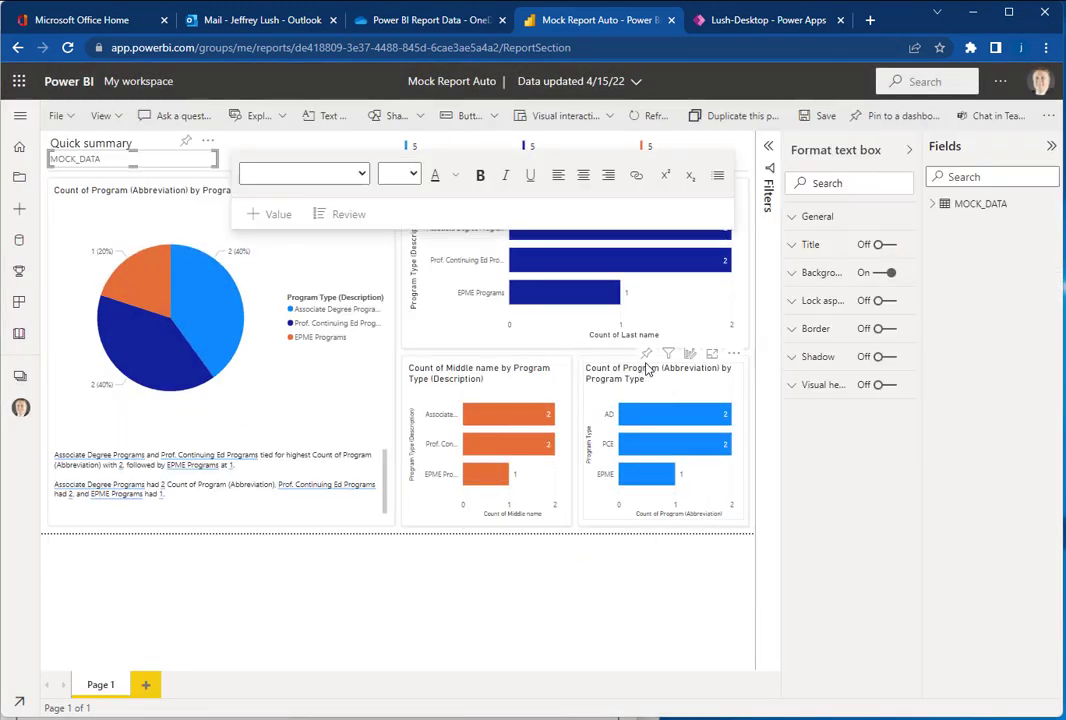
pyautogui.click(168, 163)
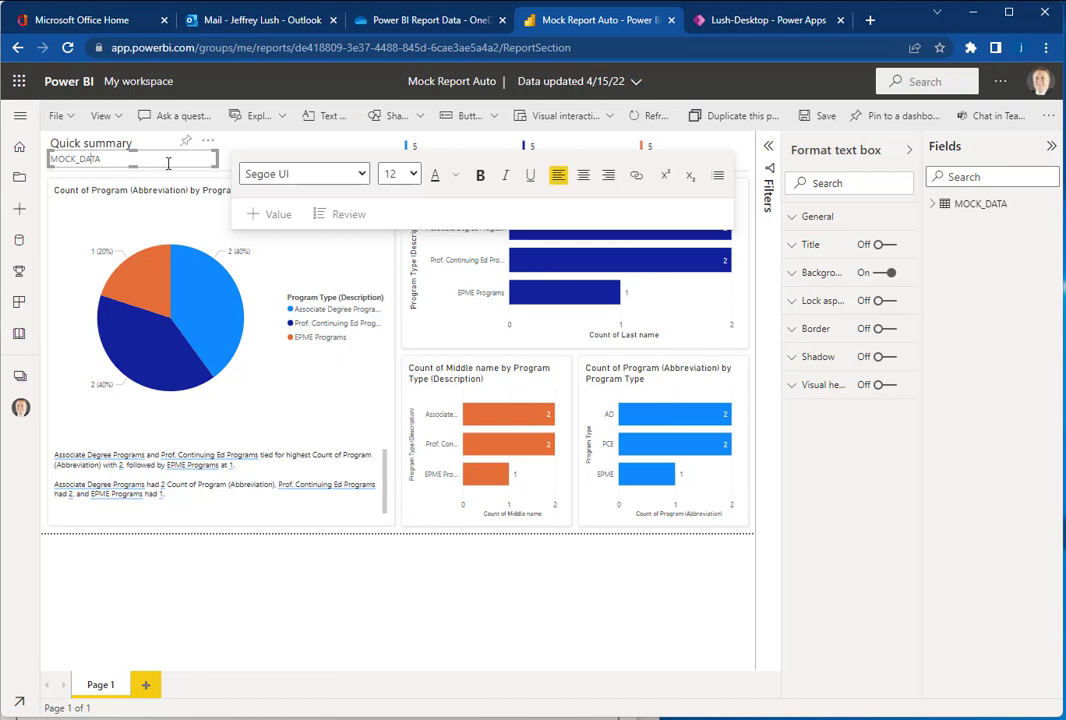
pyautogui.click(388, 150)
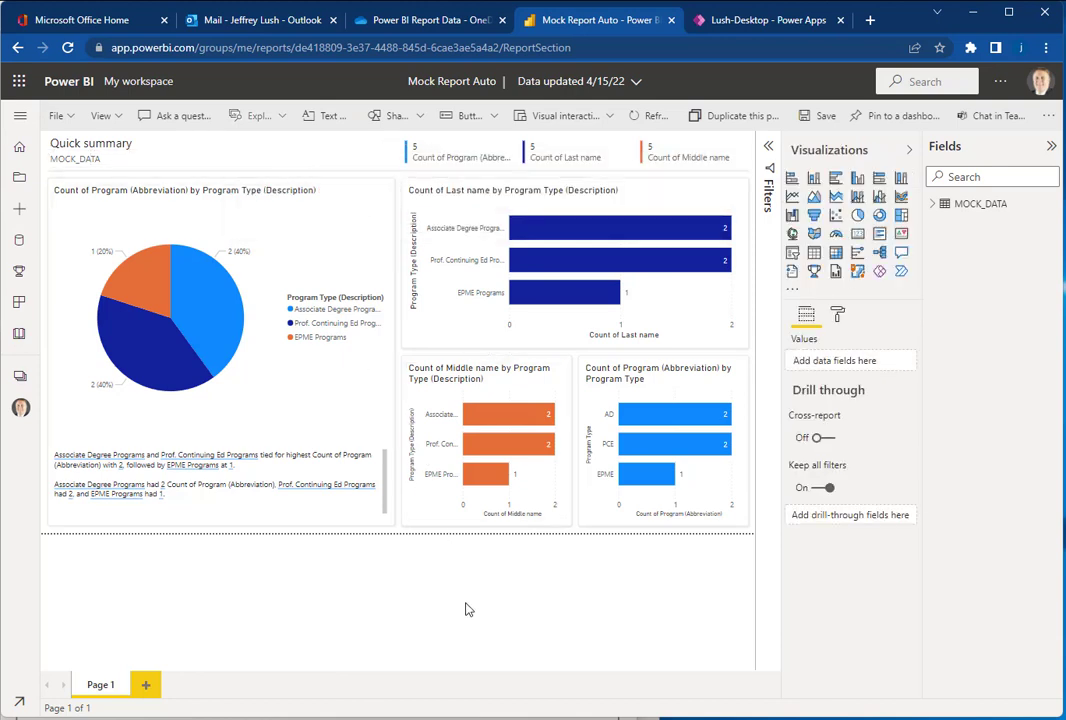
# Step: Reopen Mock Report Auto from the home page and cross-highlight its visuals by the Associate Degree and Prof. Continuing Ed pie slices
pyautogui.click(78, 86)
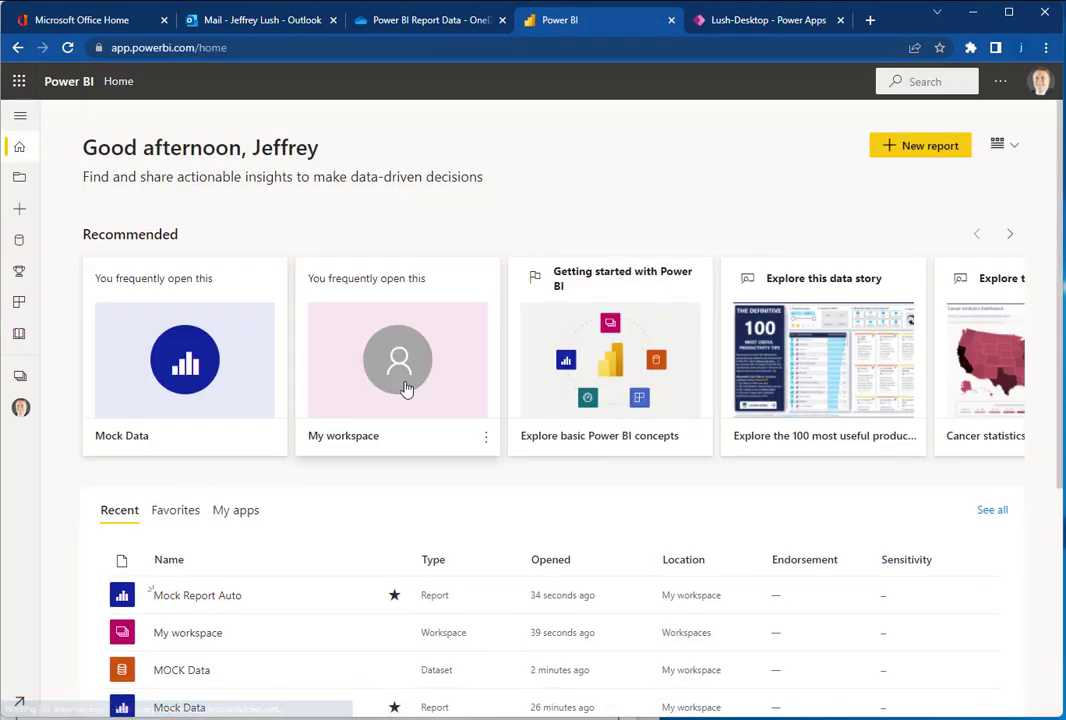
pyautogui.click(209, 599)
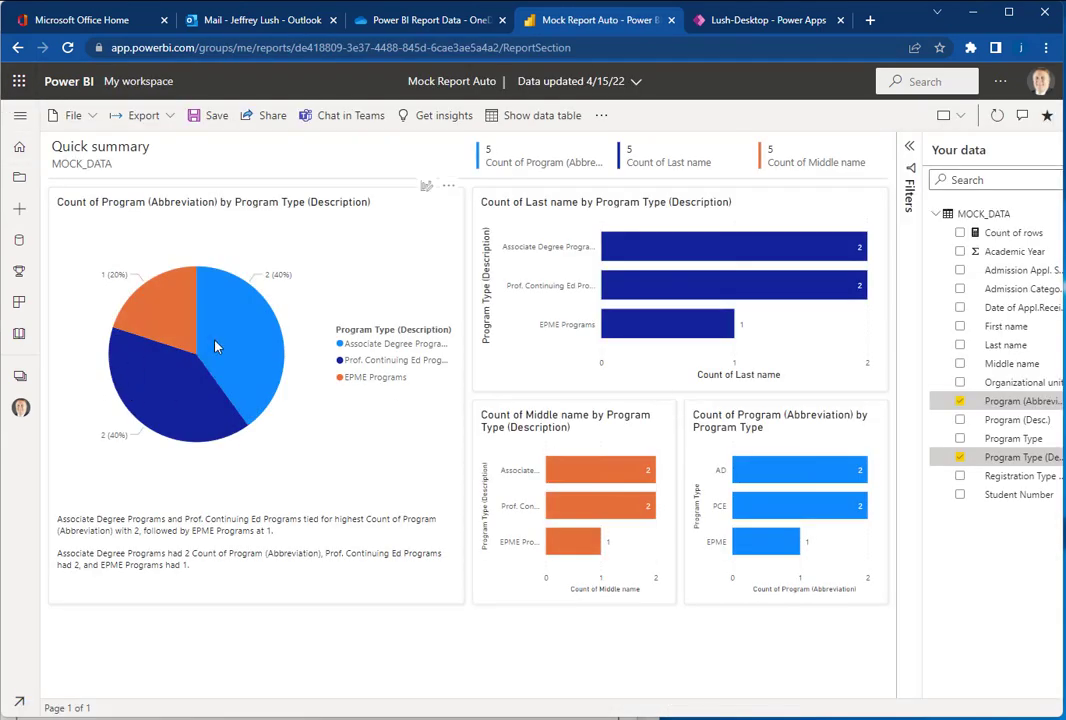
pyautogui.click(205, 345)
pyautogui.click(188, 410)
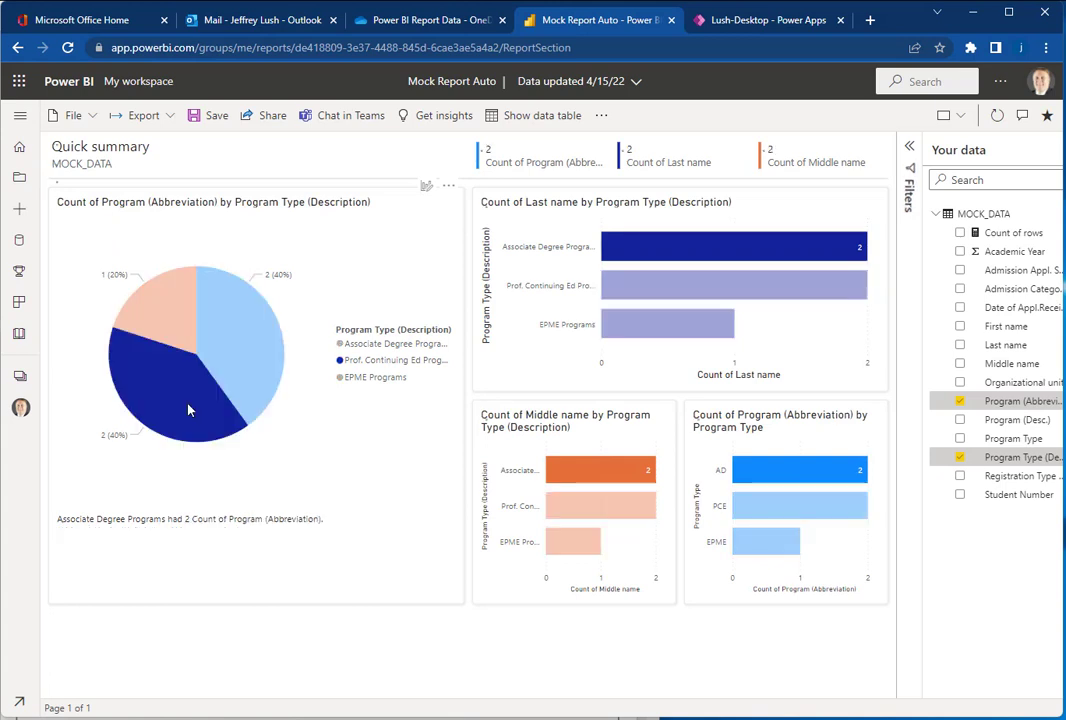